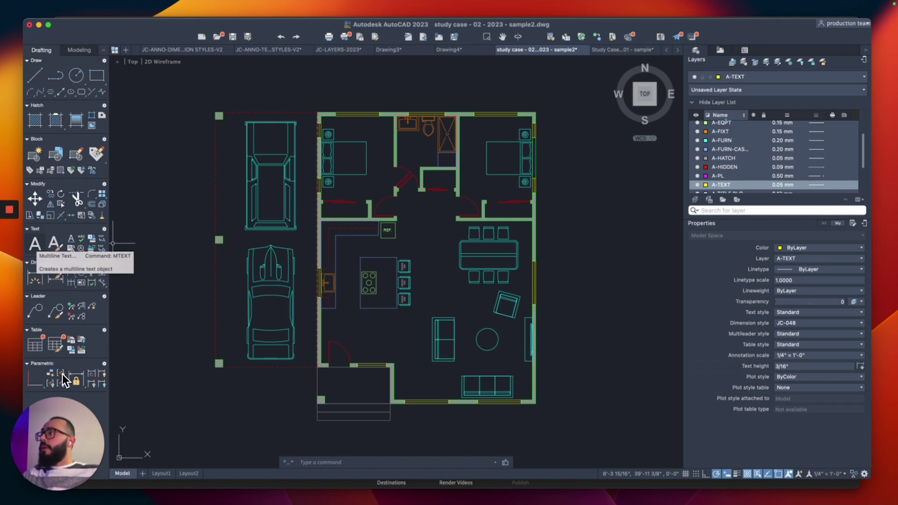
- Restart MTEXT via the T alias and zoom in on the kitchen, awaiting the first corner
type("mt")
key("Return")
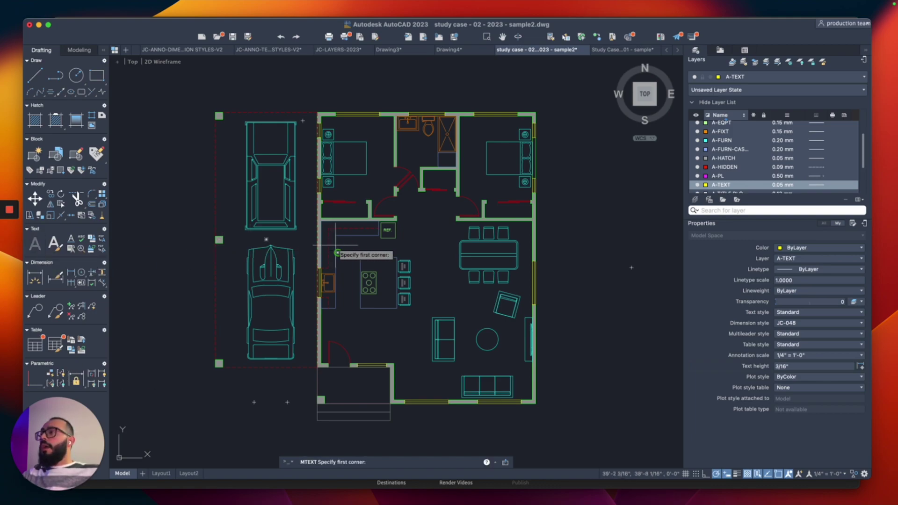
scroll(330, 248, "up", 4)
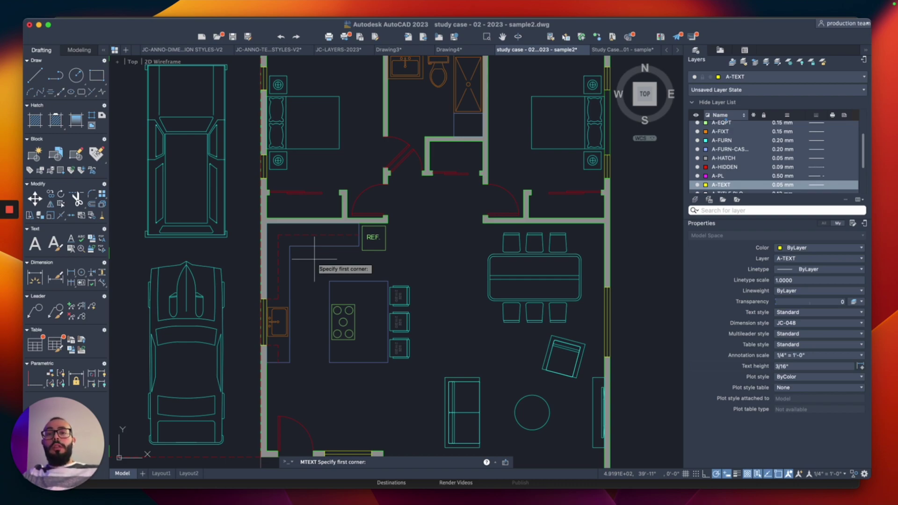
key("Escape")
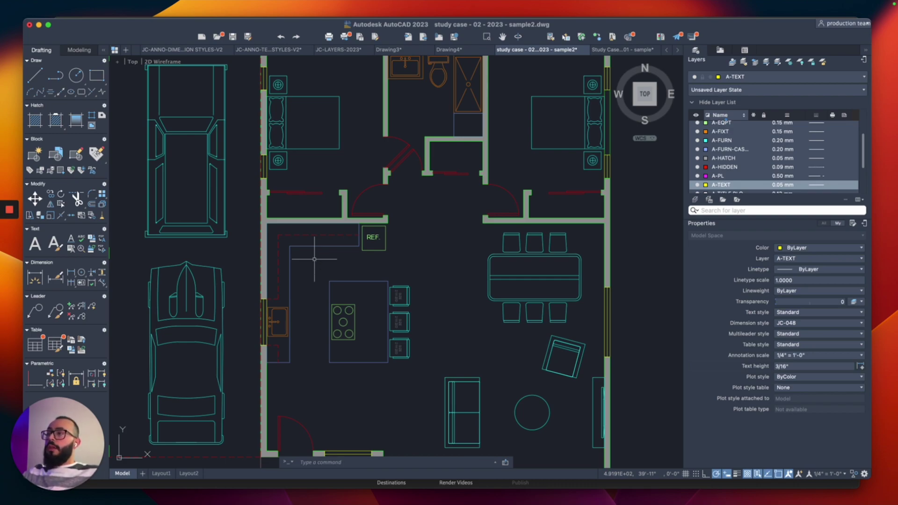
type("t")
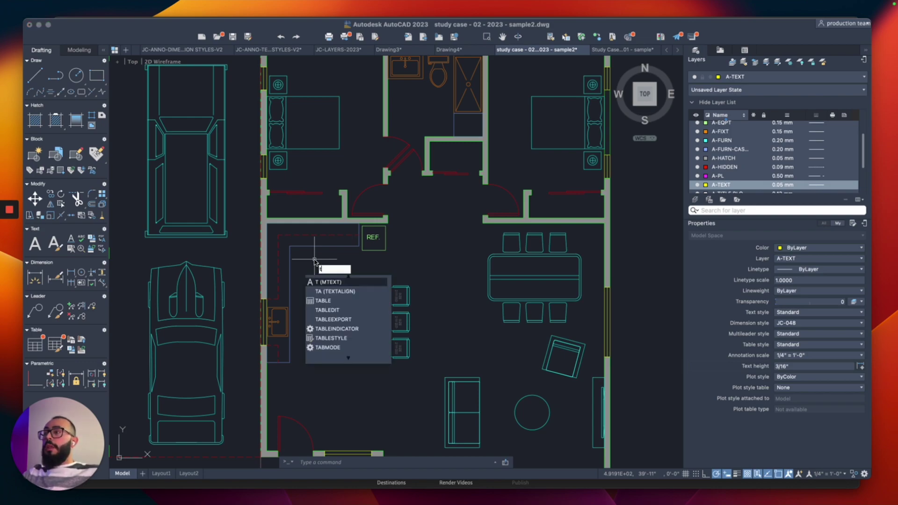
key("Return")
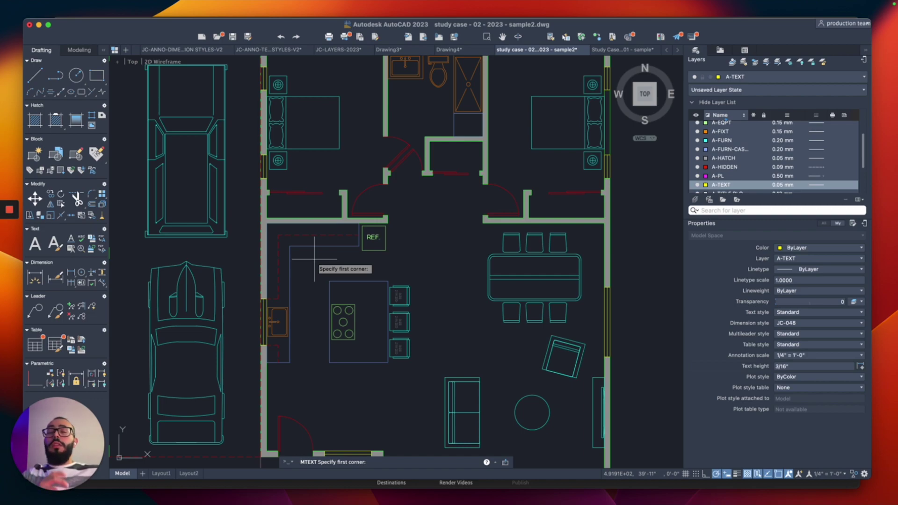
scroll(318, 260, "up", 4)
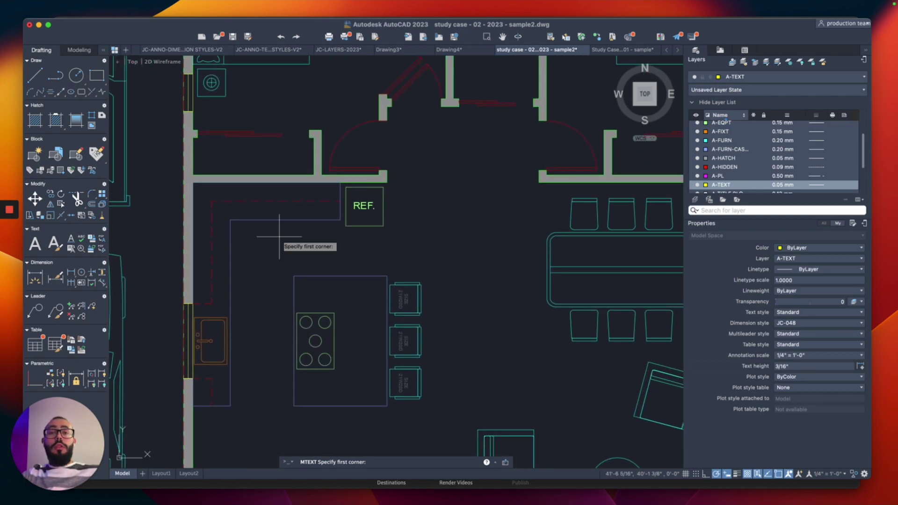
- Draw a text box in the kitchen left of the REF. box and enter 'Kitchen'
left_click(270, 236)
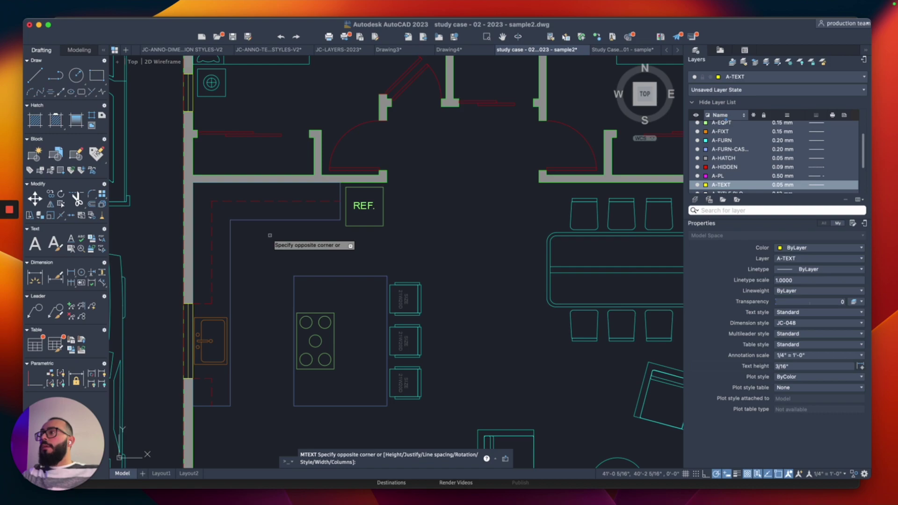
left_click(655, 281)
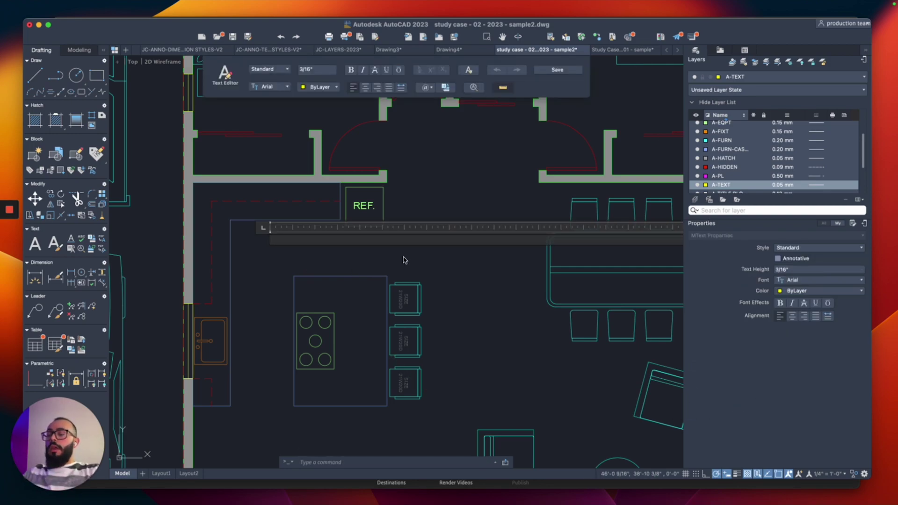
type("Kitchen")
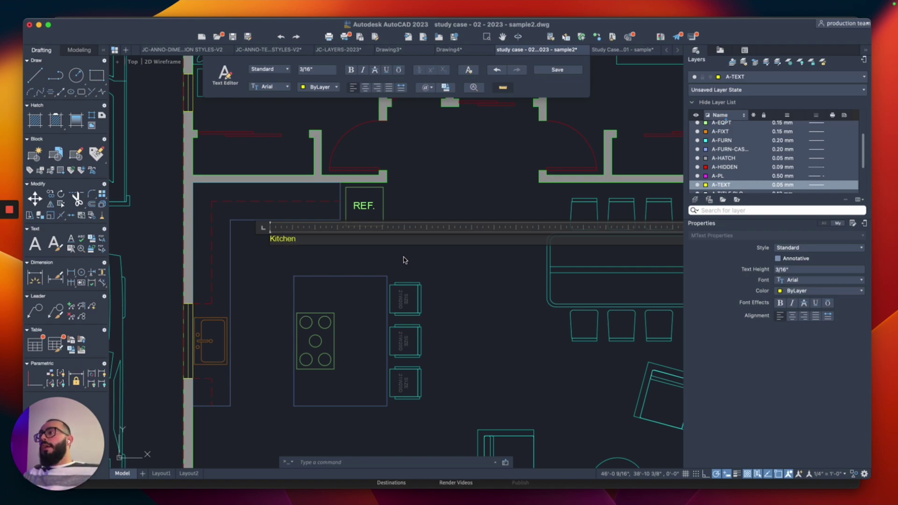
left_click(607, 394)
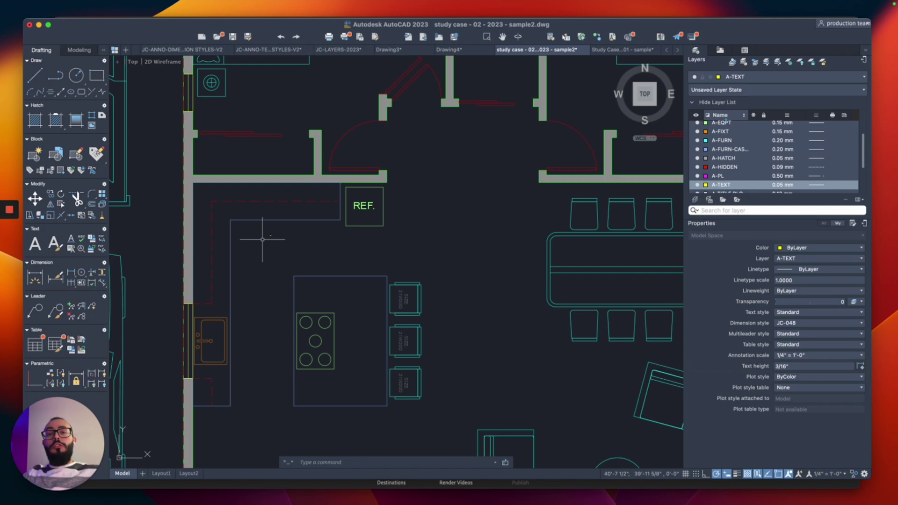
- Select the Kitchen text and raise its height from 3/16" to 4" in Properties
scroll(263, 239, "up", 15)
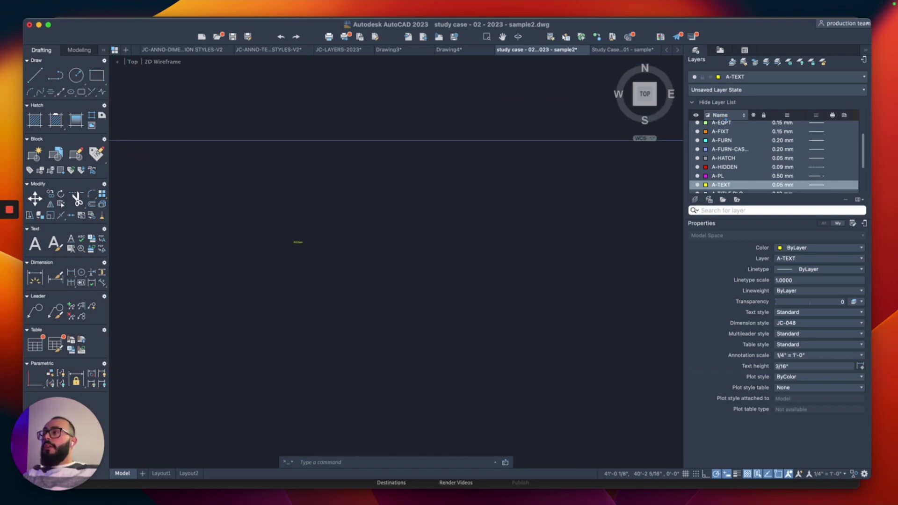
scroll(249, 245, "up", 2)
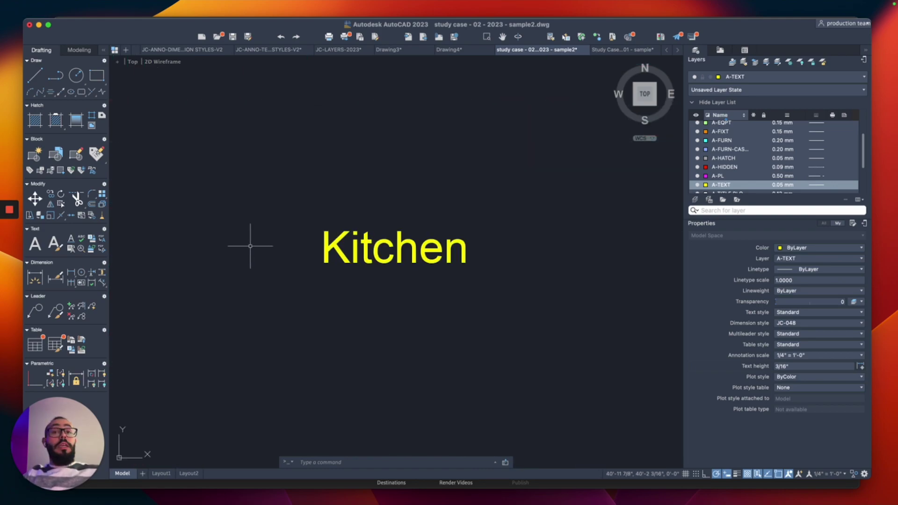
scroll(251, 246, "down", 12)
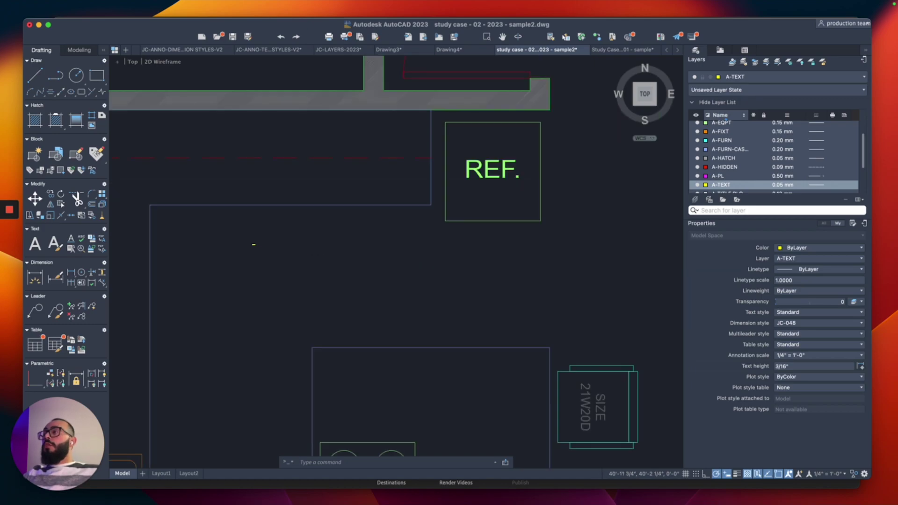
middle_click_drag(264, 248, 253, 230)
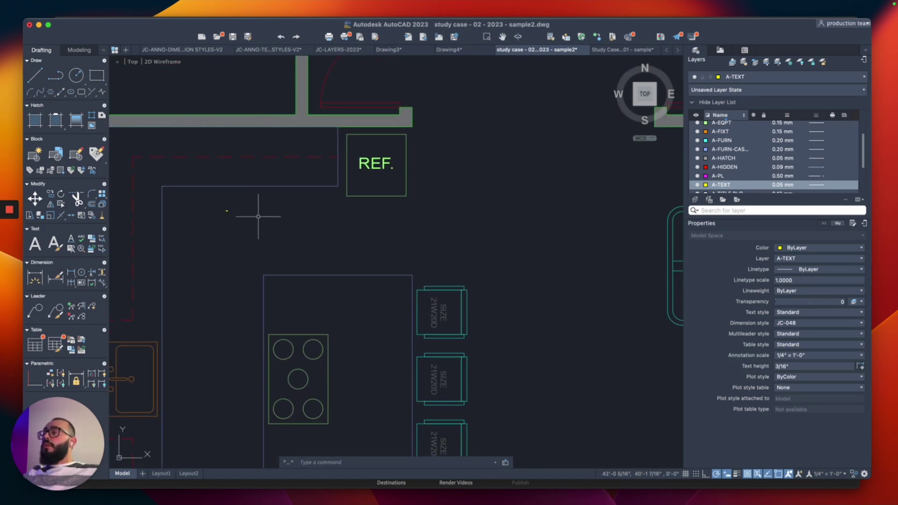
left_click_drag(248, 203, 203, 242)
scroll(231, 206, "up", 5)
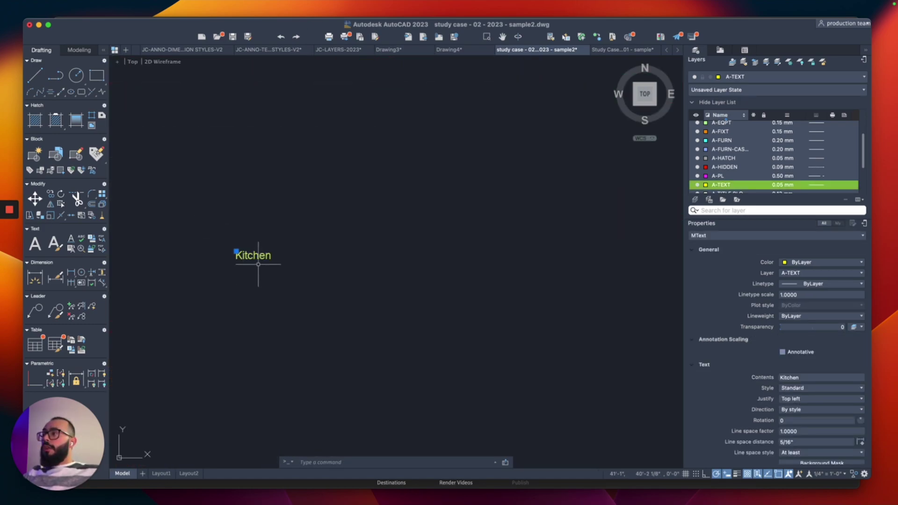
scroll(263, 253, "down", 4)
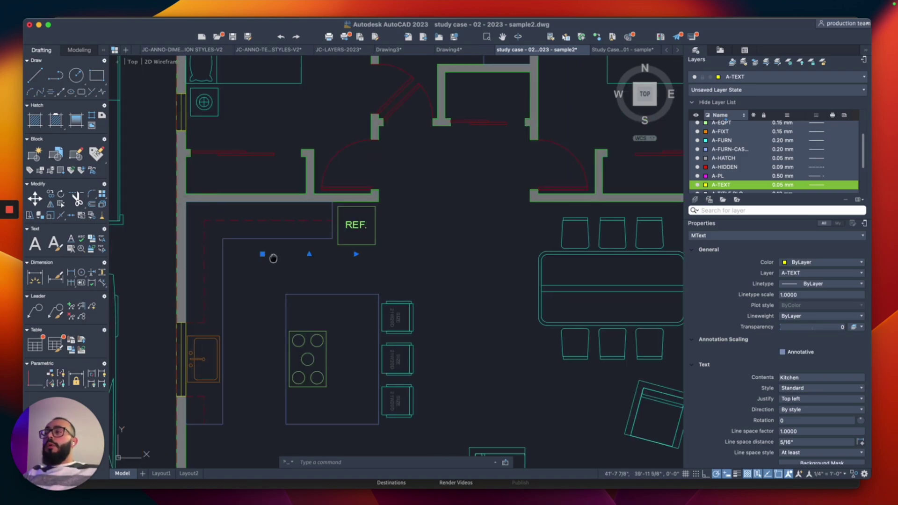
middle_click_drag(277, 260, 273, 250)
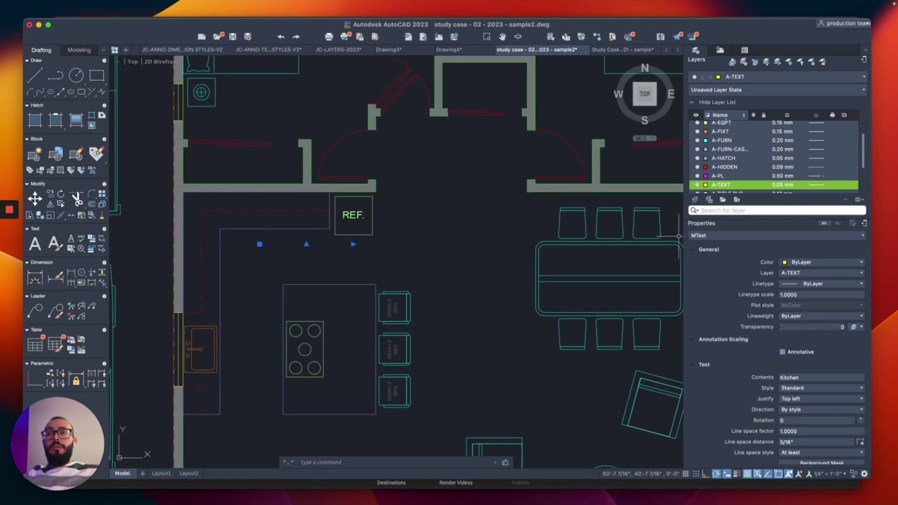
scroll(777, 351, "down", 5)
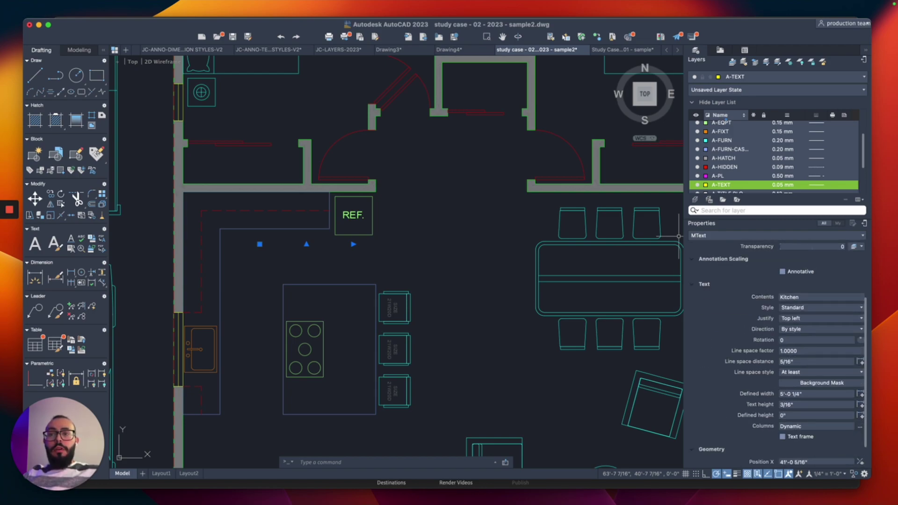
left_click(814, 404)
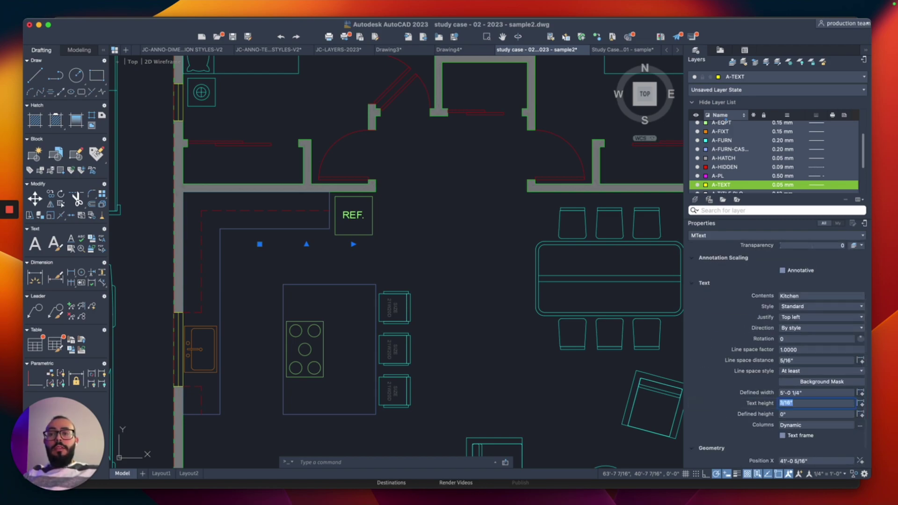
type("4")
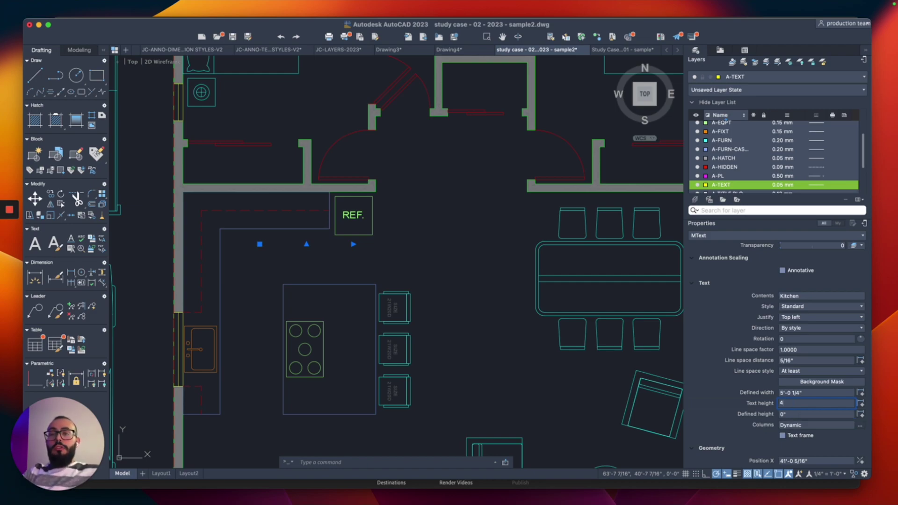
key("Return")
scroll(315, 290, "down", 3)
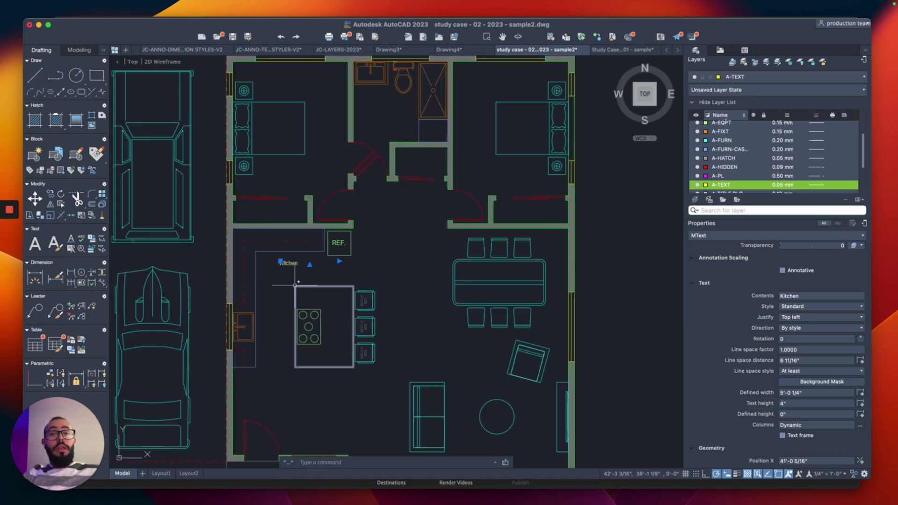
scroll(296, 278, "up", 2)
scroll(295, 270, "up", 2)
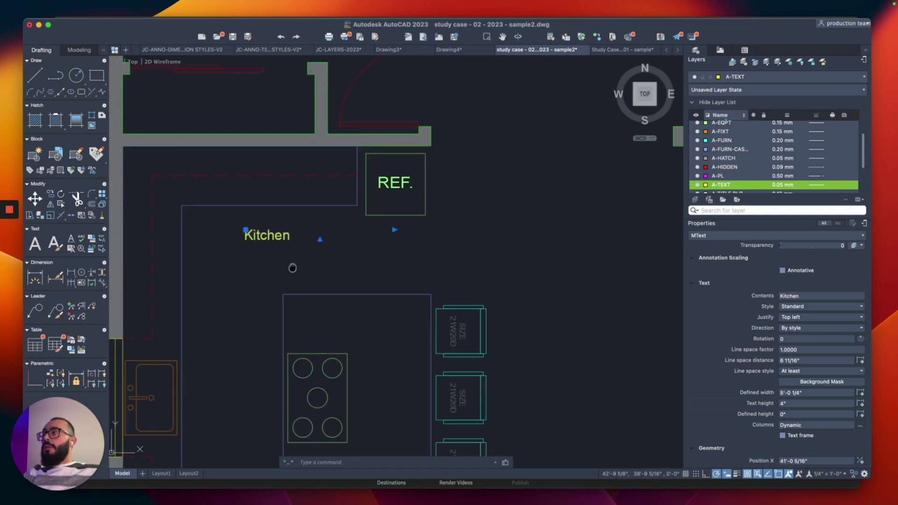
middle_click_drag(292, 268, 275, 249)
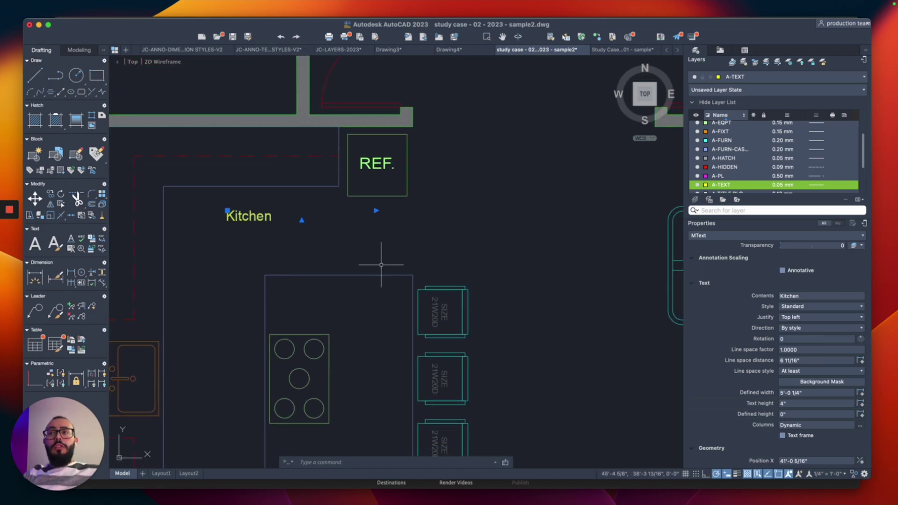
scroll(702, 304, "down", 1)
scroll(702, 304, "up", 4)
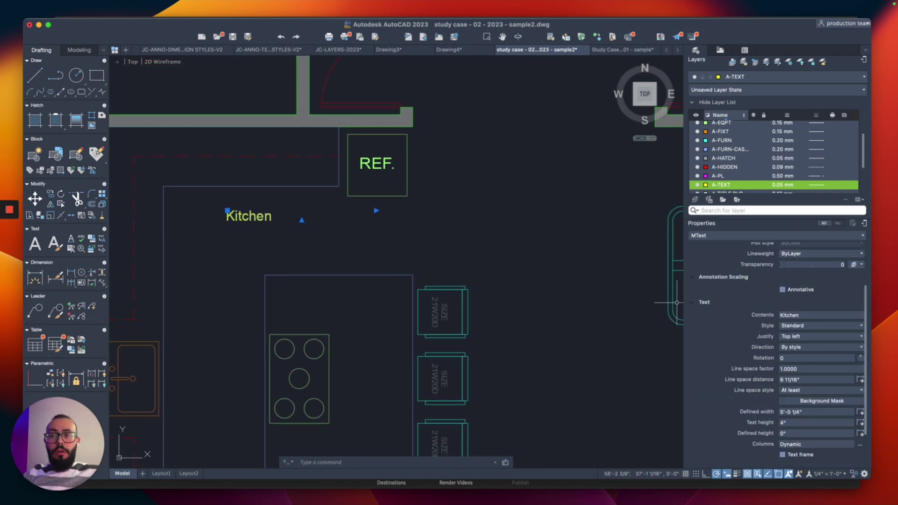
scroll(777, 351, "down", 4)
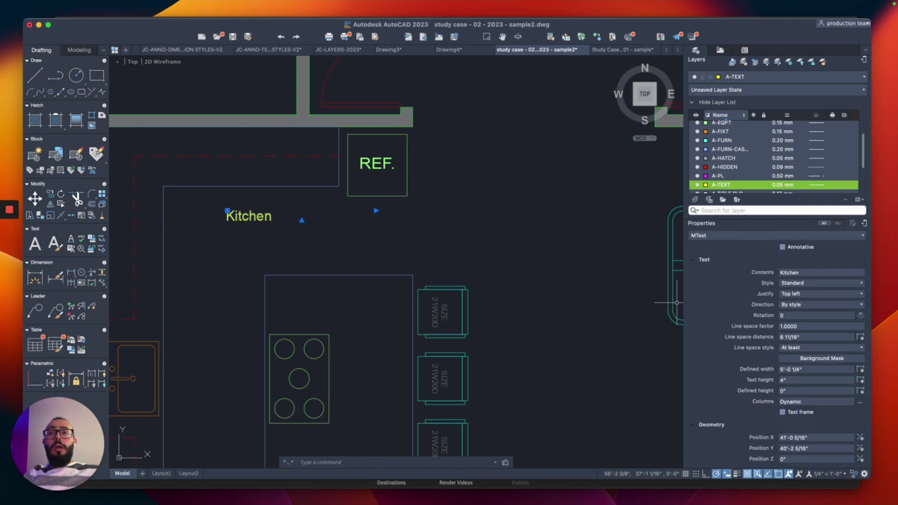
left_click(838, 223)
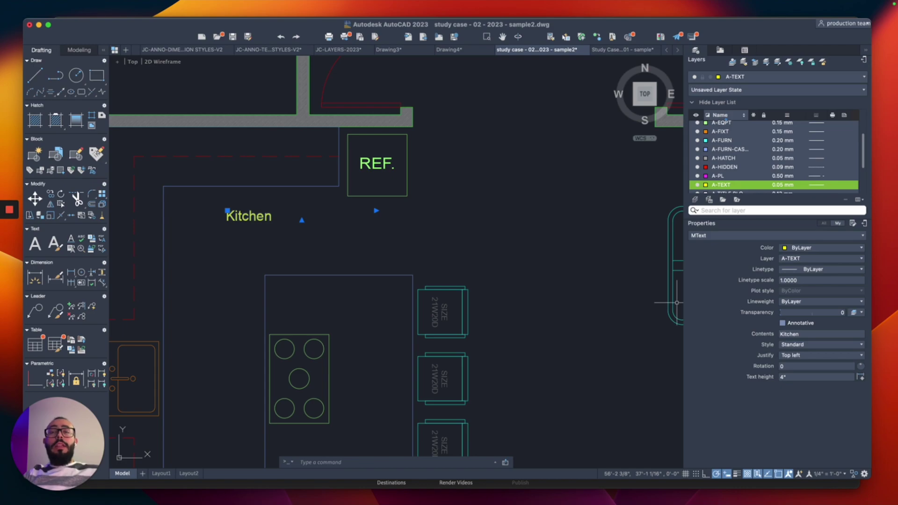
left_click(824, 223)
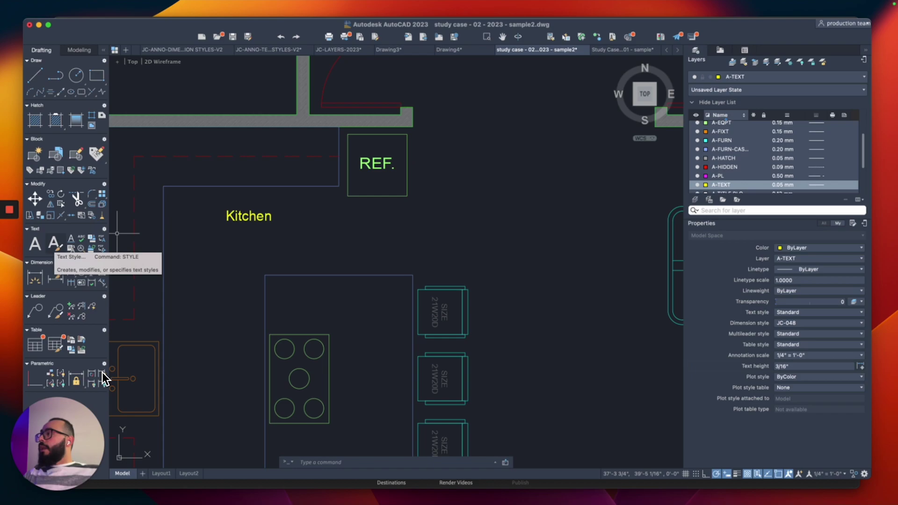
- Give the Standard text style a fixed 4" text height and apply it
left_click(54, 243)
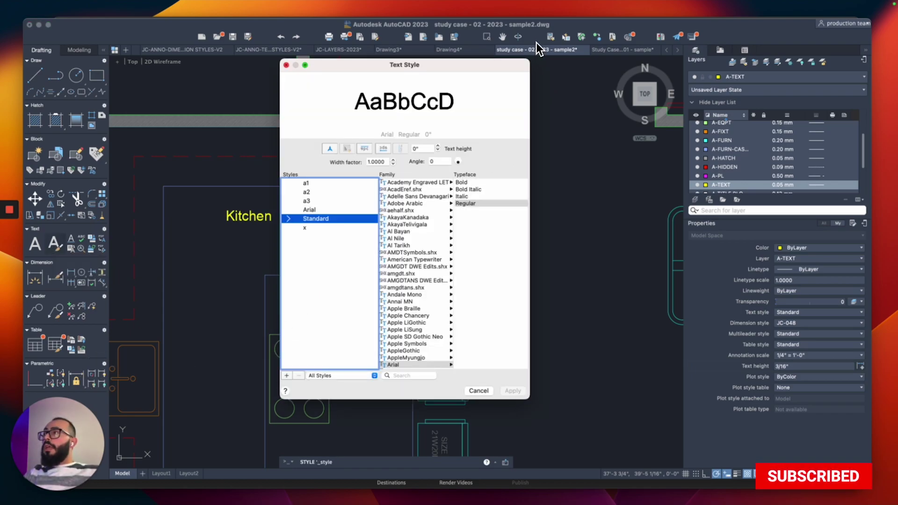
key("Escape")
left_click(178, 5)
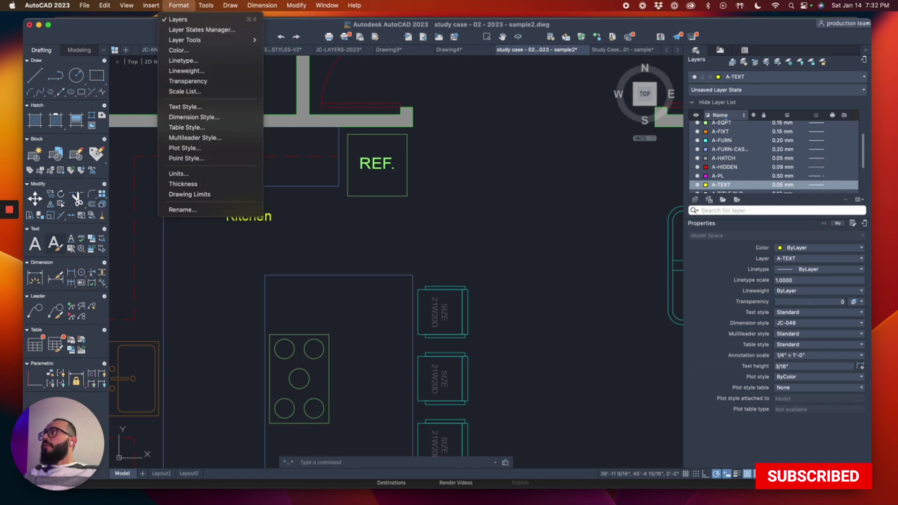
left_click(186, 107)
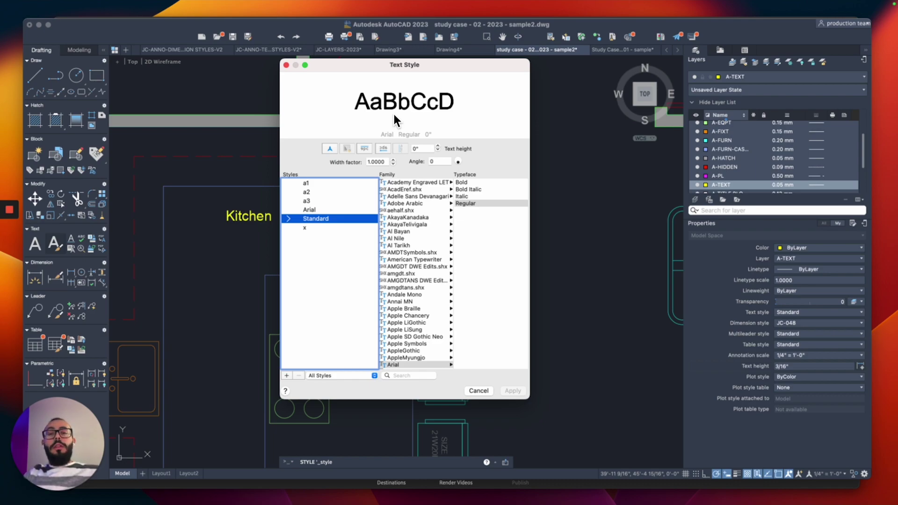
left_click(620, 58)
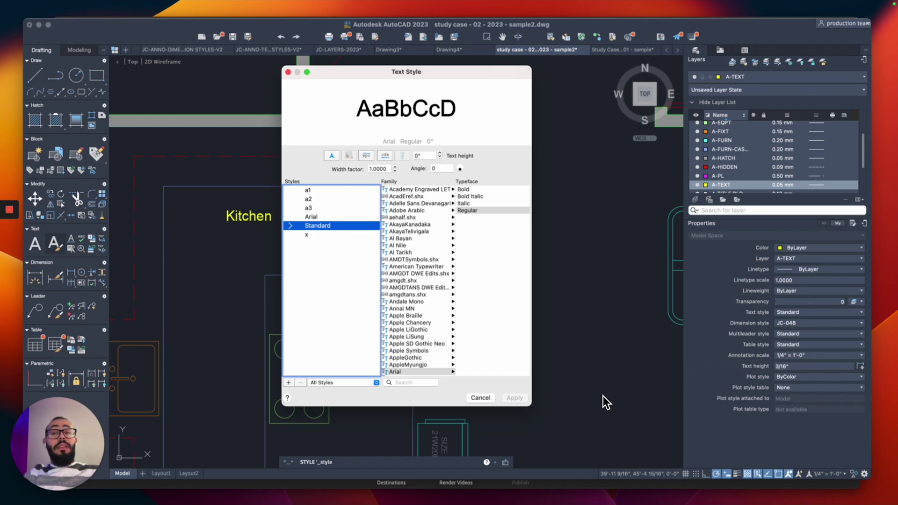
key("Tab")
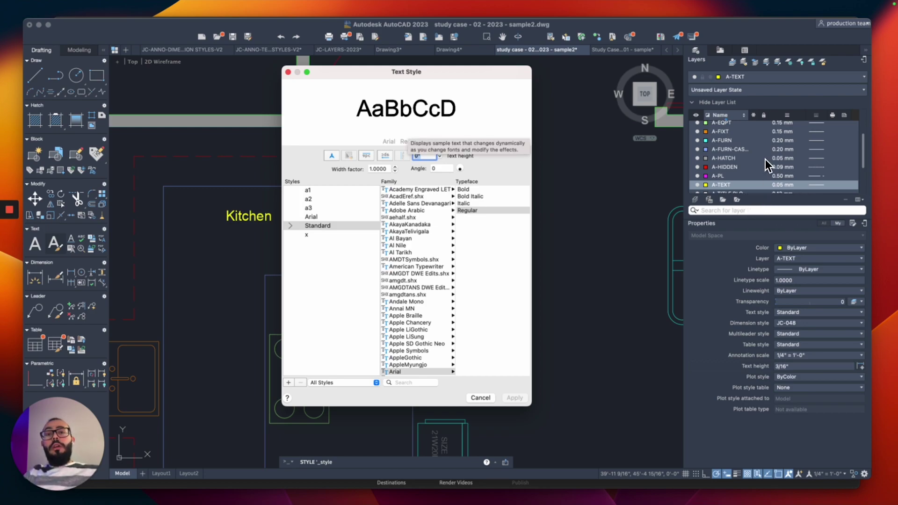
type("4")
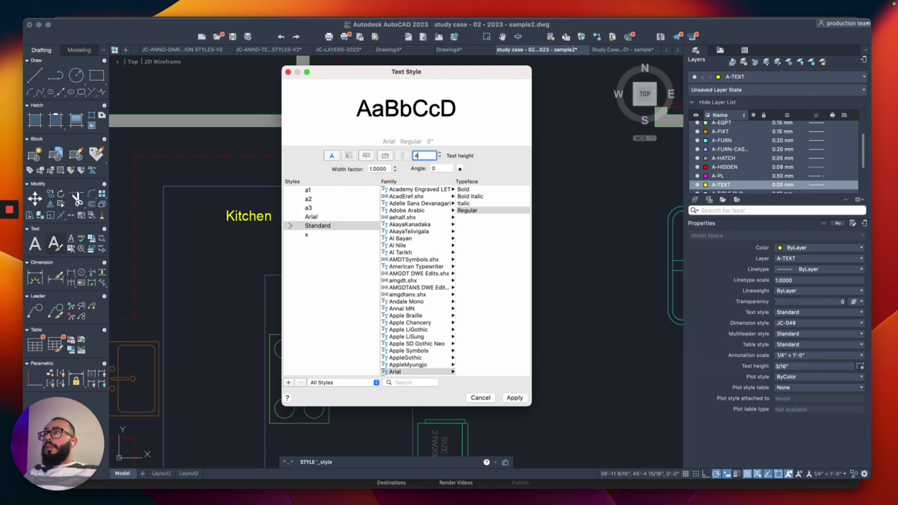
key("Return")
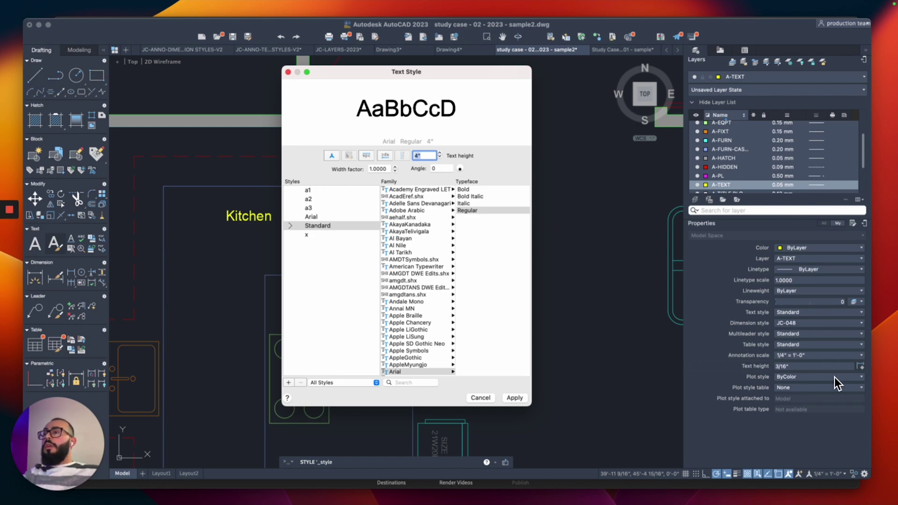
left_click(515, 397)
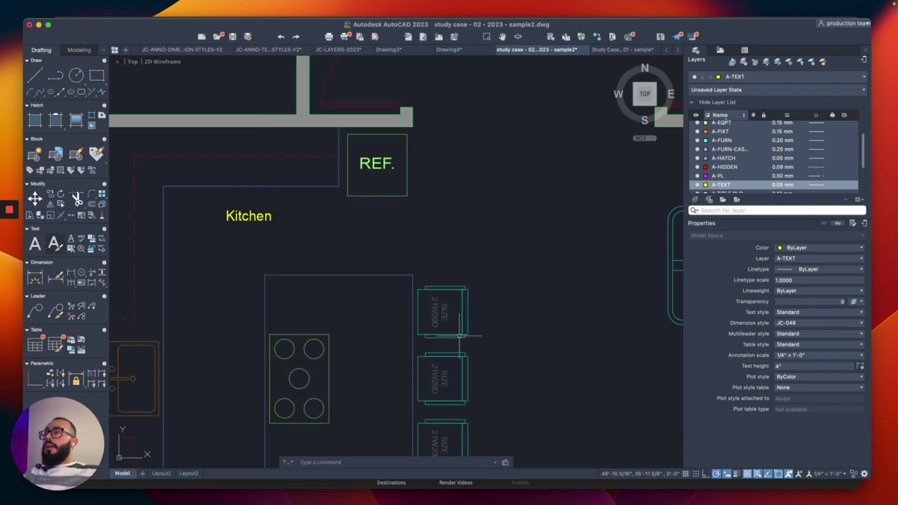
- Place an 'Entry' multiline text label in the entry room
type("t")
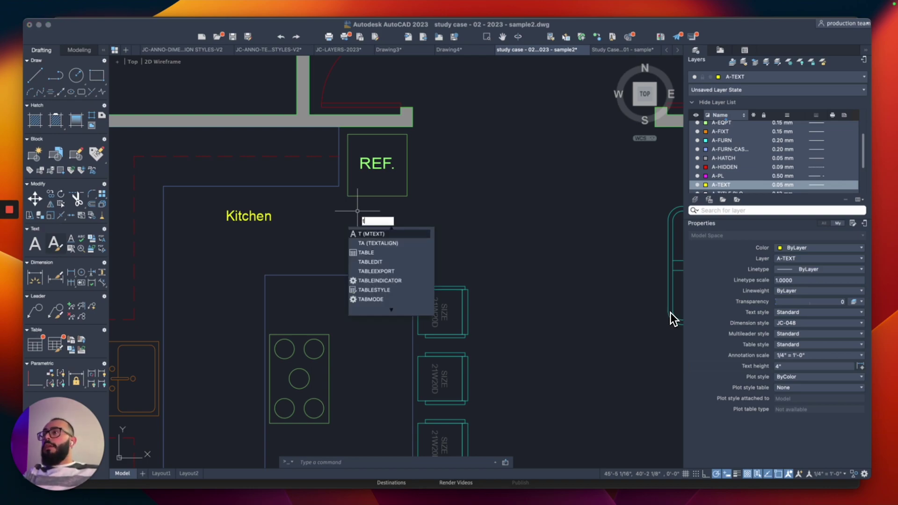
key("Return")
scroll(357, 211, "down", 6)
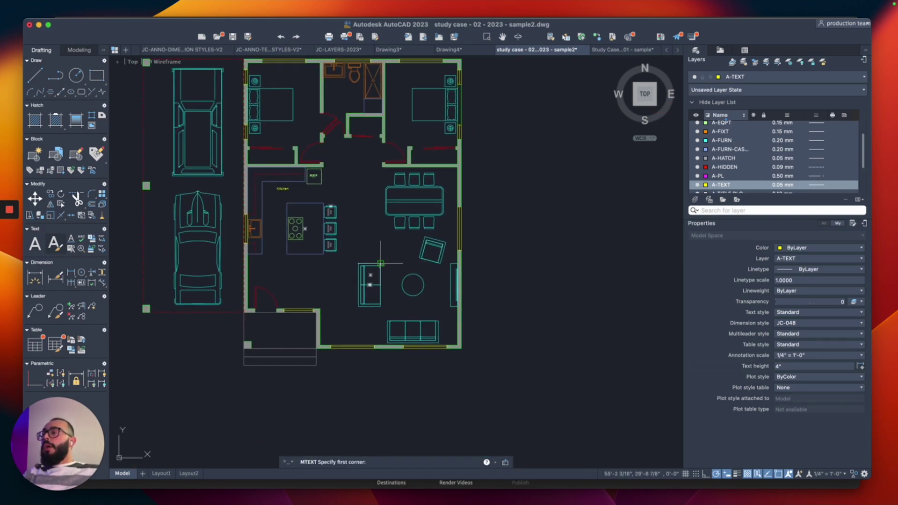
scroll(273, 330, "up", 6)
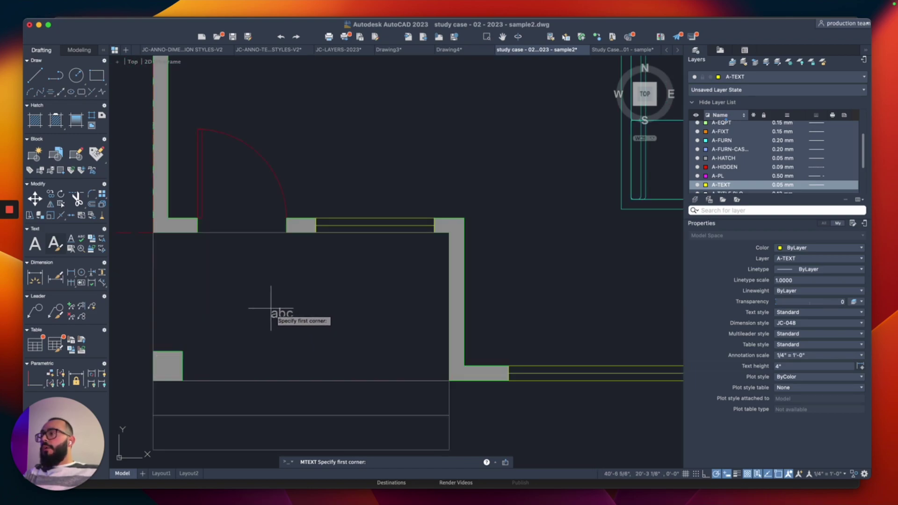
left_click(250, 284)
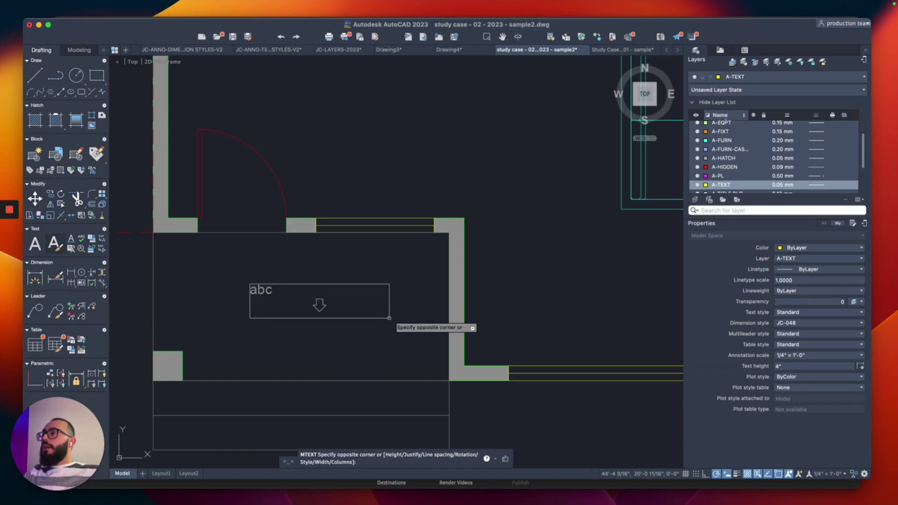
left_click(390, 318)
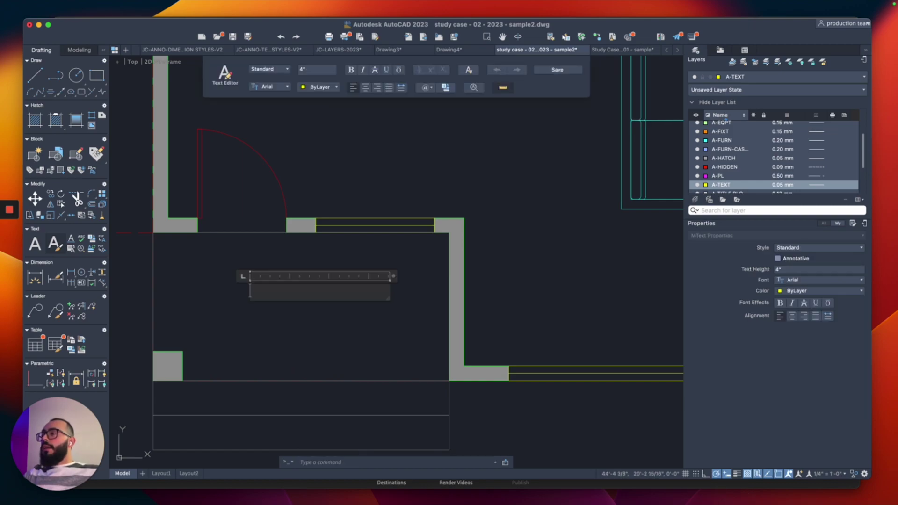
type("ntry")
left_click(393, 335)
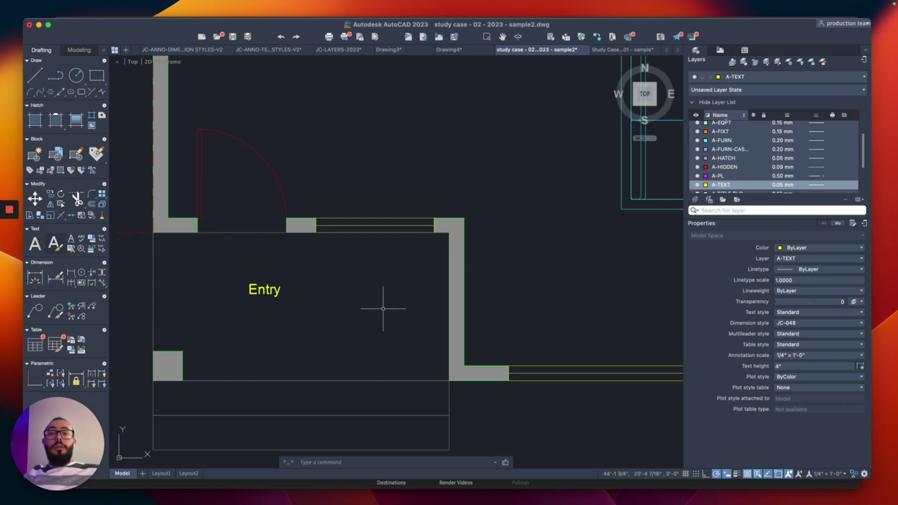
- Place a 'Living Room' multiline text label in the living room
scroll(383, 306, "down", 5)
scroll(435, 315, "up", 3)
type("mt")
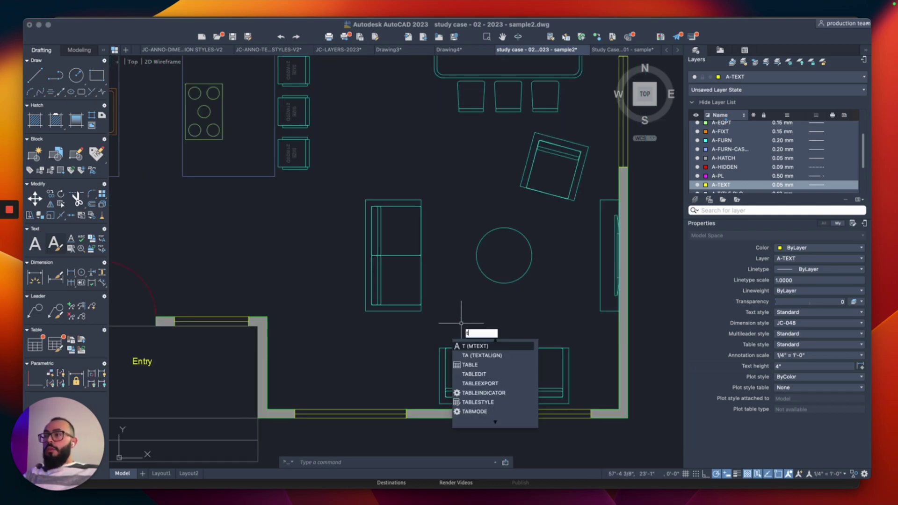
key("Return")
left_click(455, 303)
left_click(539, 314)
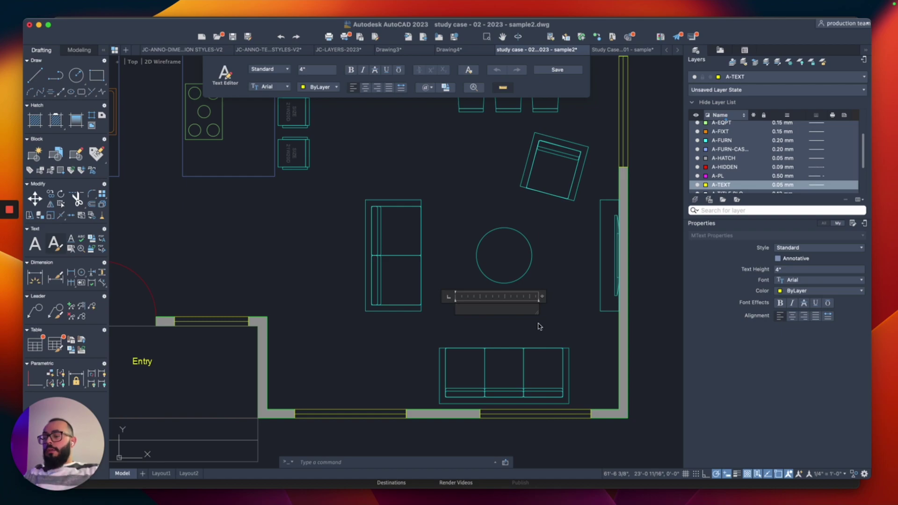
type("Living Room")
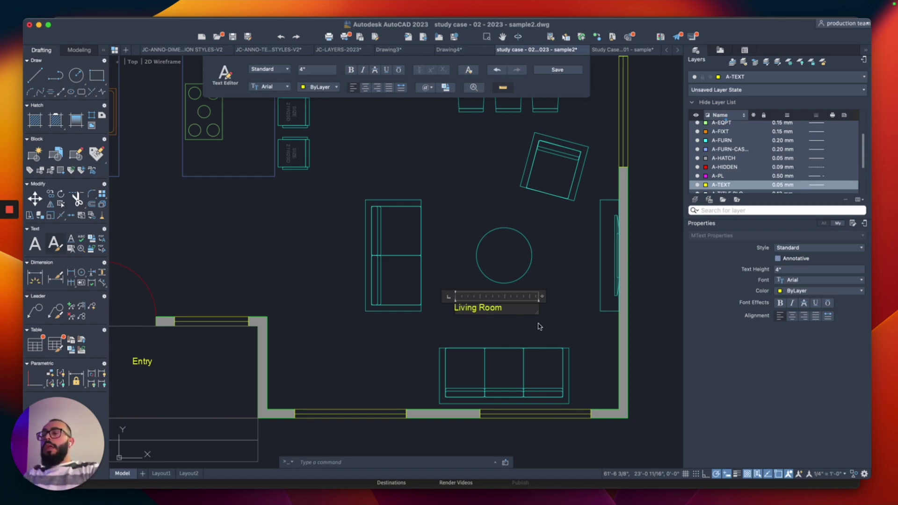
left_click(538, 327)
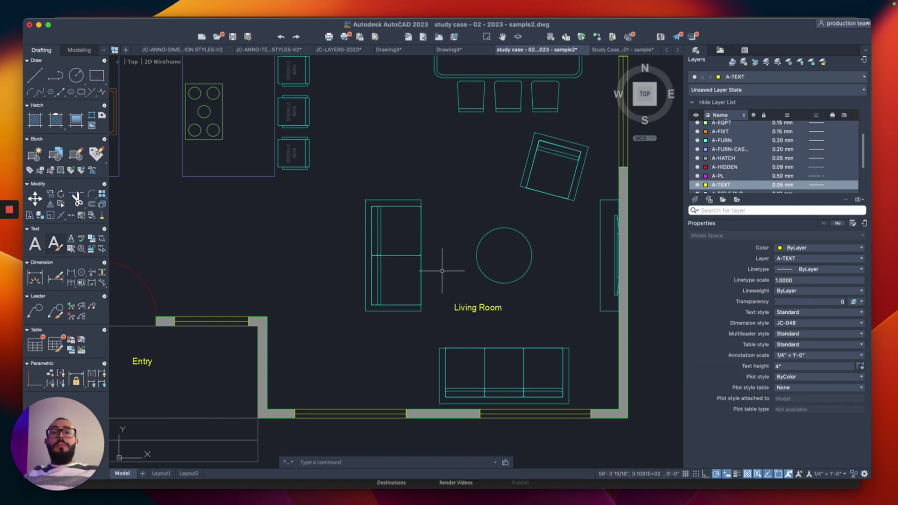
- Turn on the text frame for the Living Room label in Properties
left_click(521, 306)
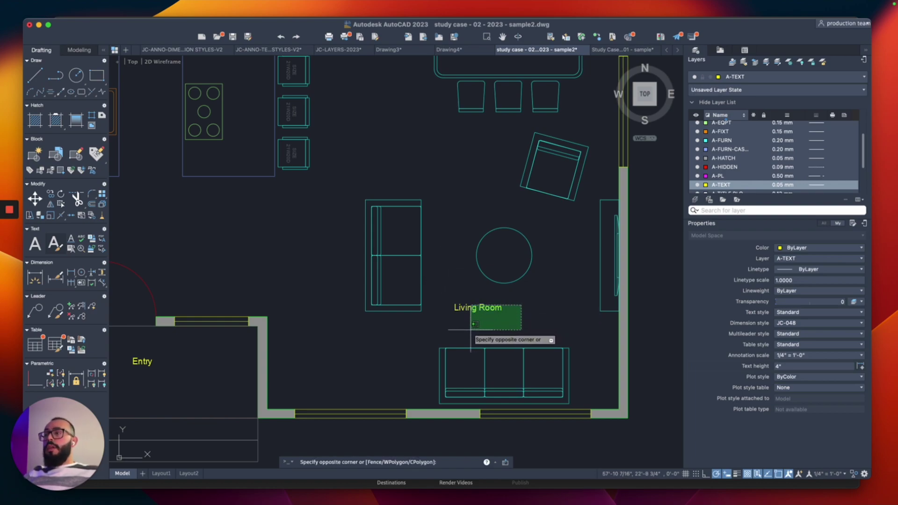
left_click(470, 330)
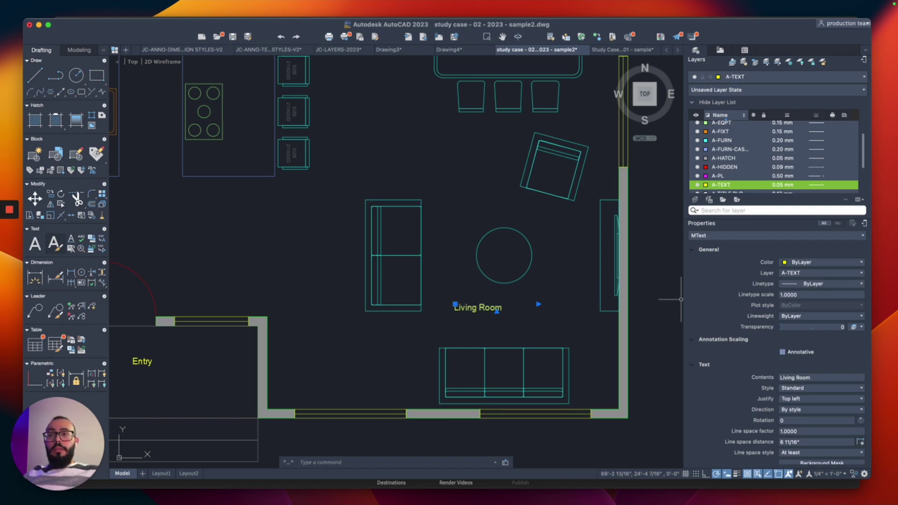
scroll(777, 351, "down", 5)
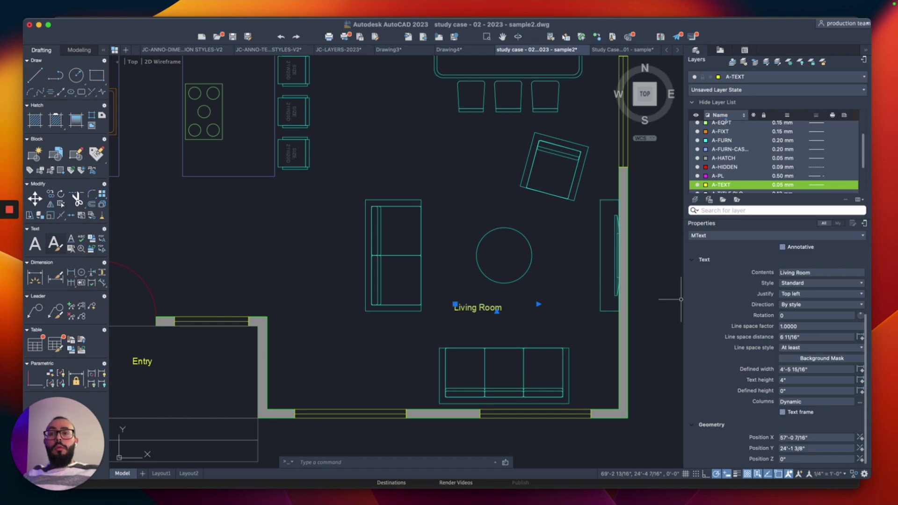
left_click(783, 412)
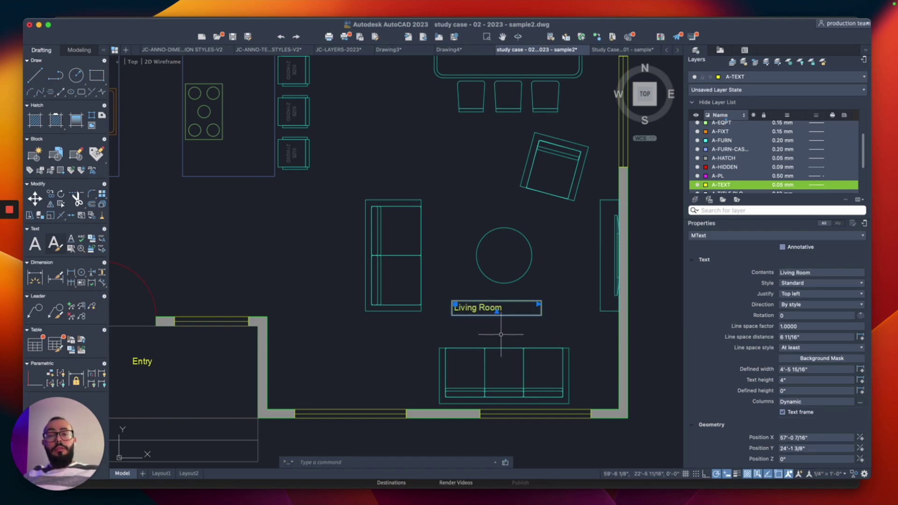
middle_click_drag(493, 328, 455, 339)
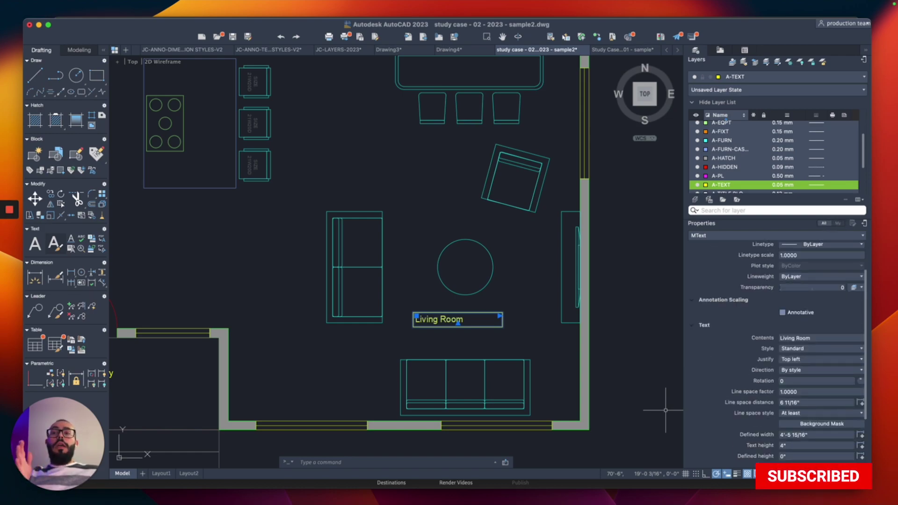
- Select the Entry and Kitchen labels and enable their text frames
scroll(510, 322, "down", 5)
scroll(477, 318, "up", 3)
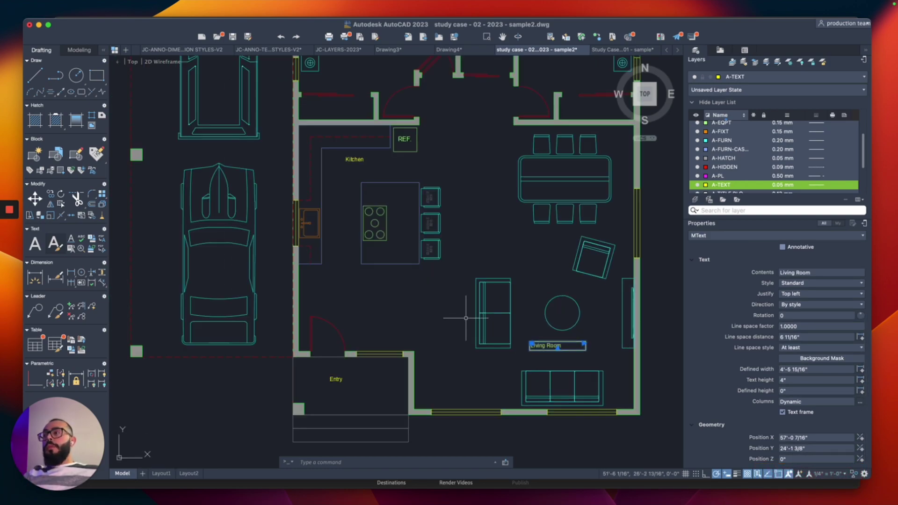
key("Escape")
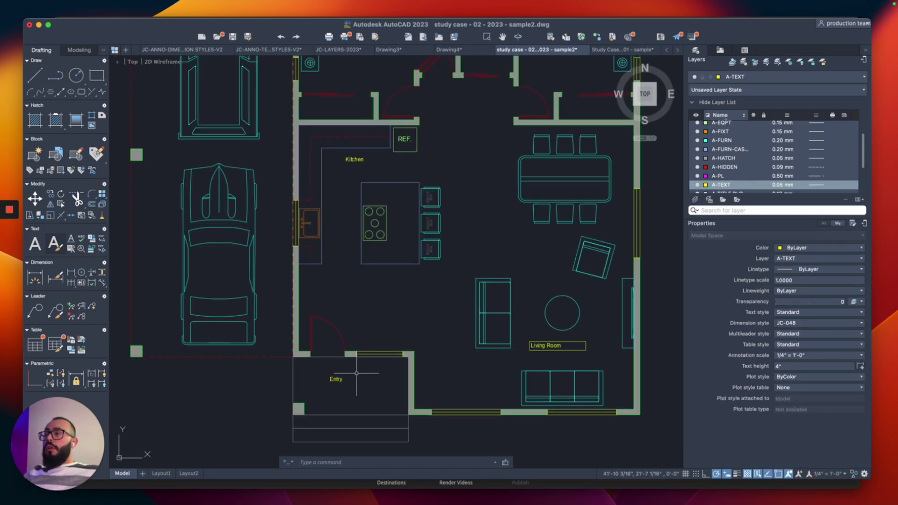
left_click(335, 379)
left_click(354, 160)
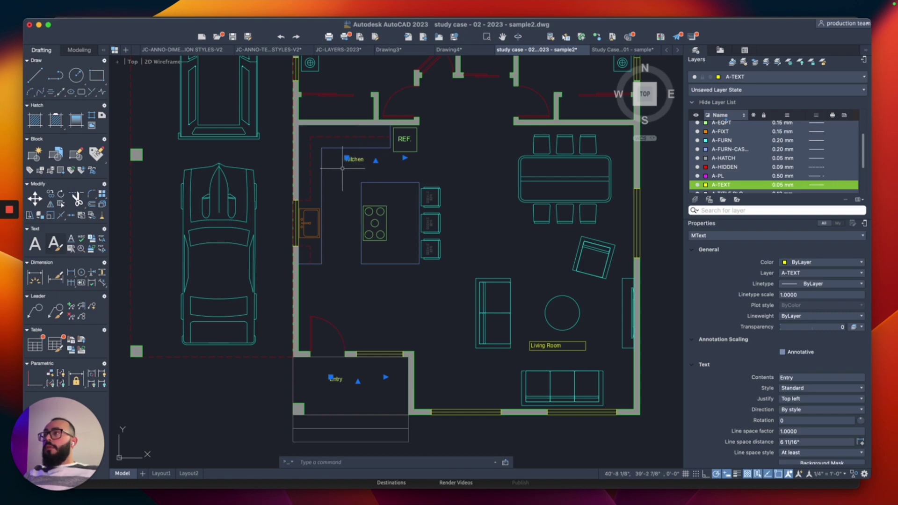
scroll(777, 355, "down", 5)
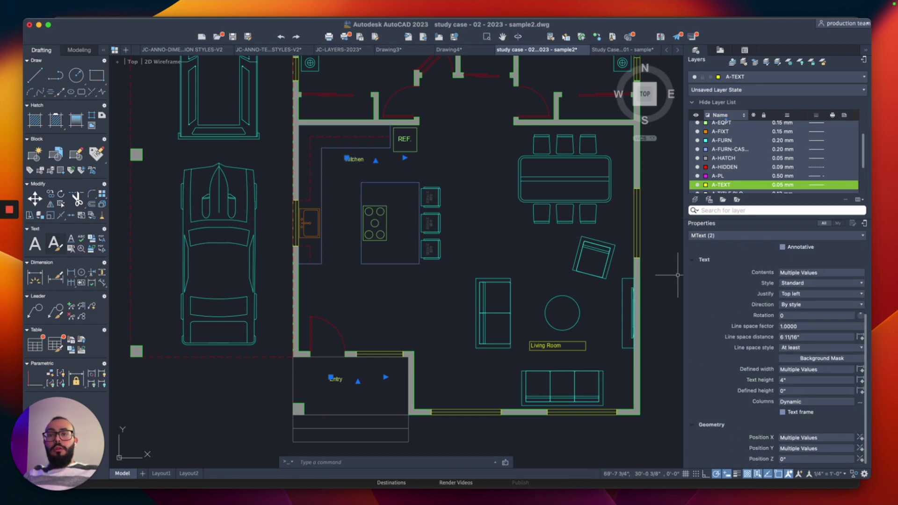
left_click(783, 412)
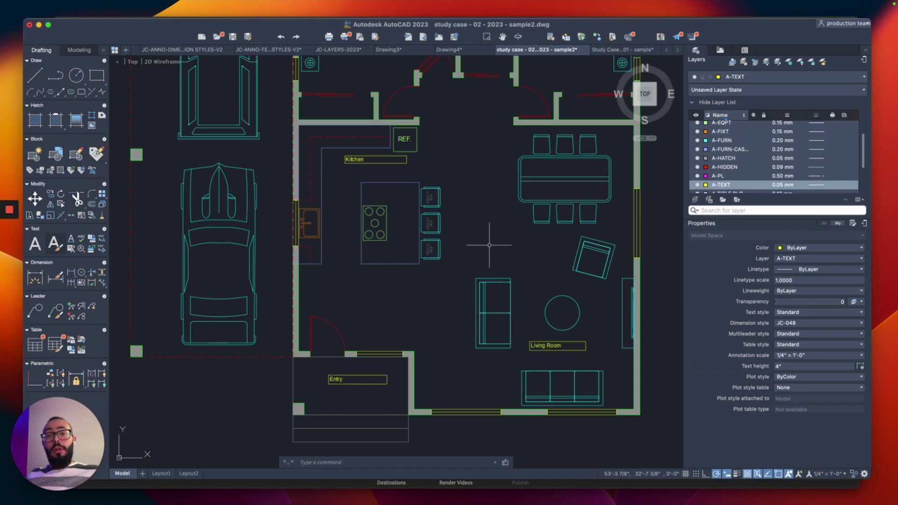
- Create a new Arial text style named 'Bigger Text Size' with an 8" height
middle_click_drag(457, 232, 444, 266)
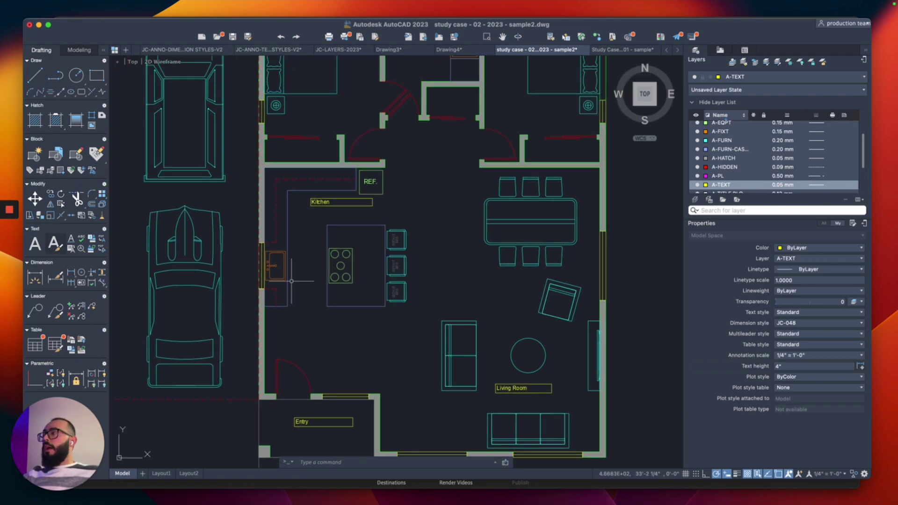
left_click(55, 242)
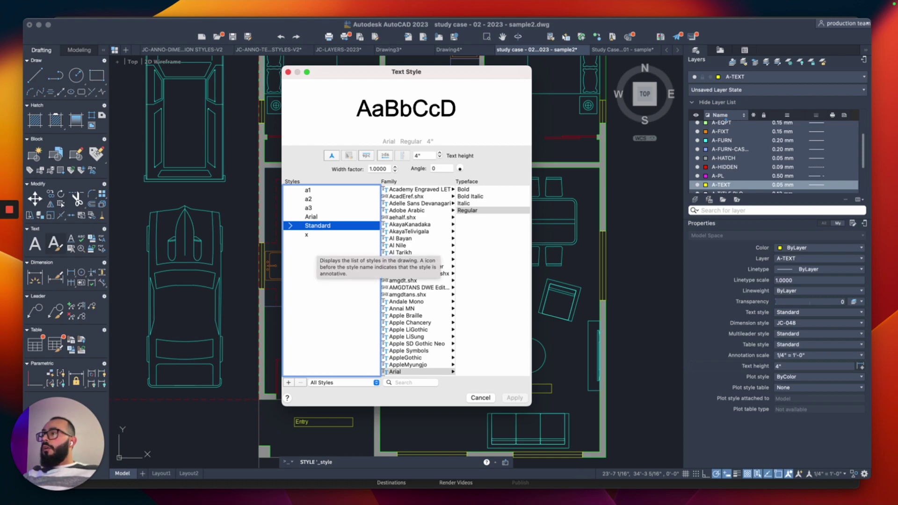
left_click(288, 383)
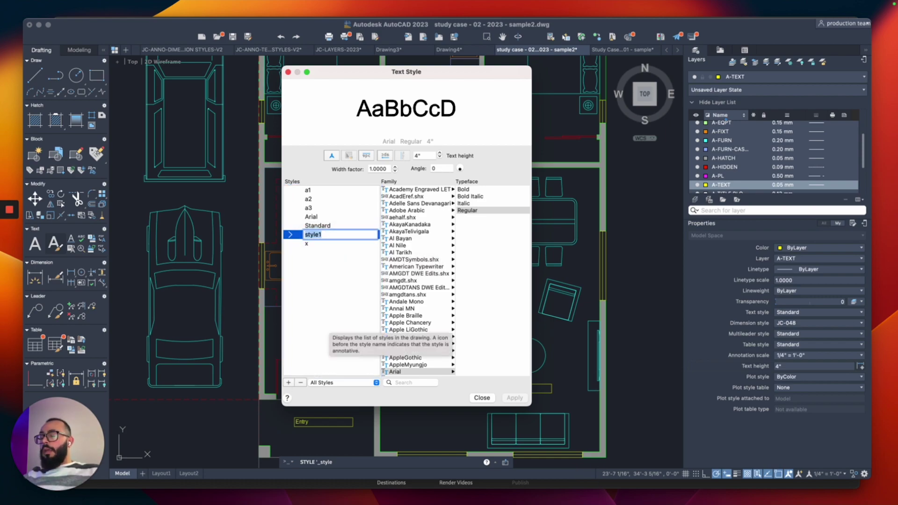
type("Bigger")
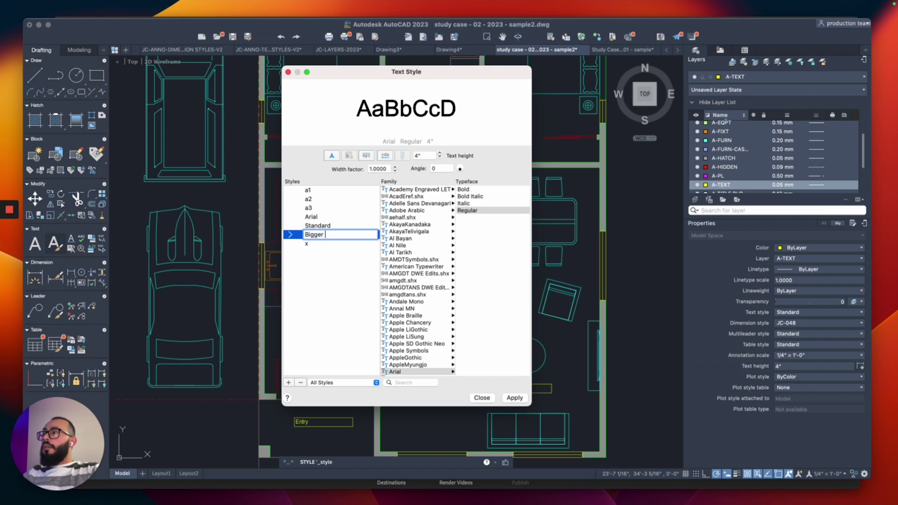
type(" Text Size")
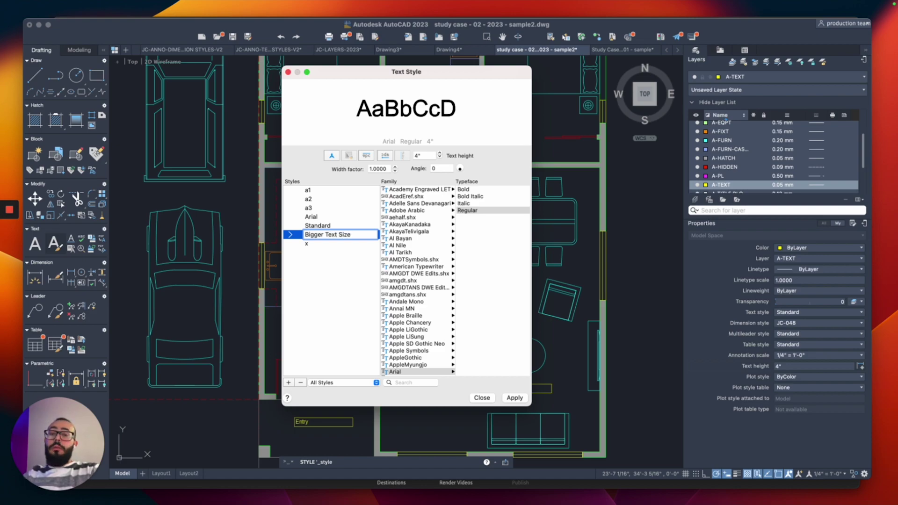
key("Return")
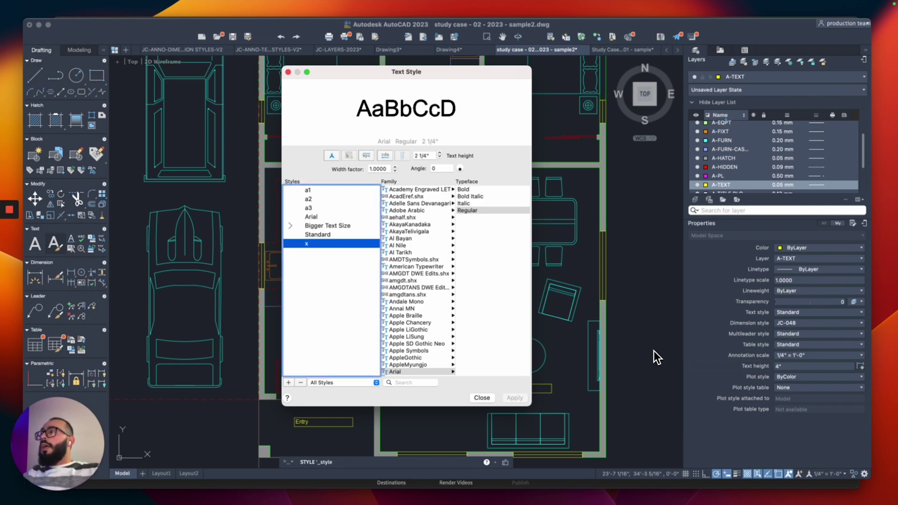
left_click(423, 155)
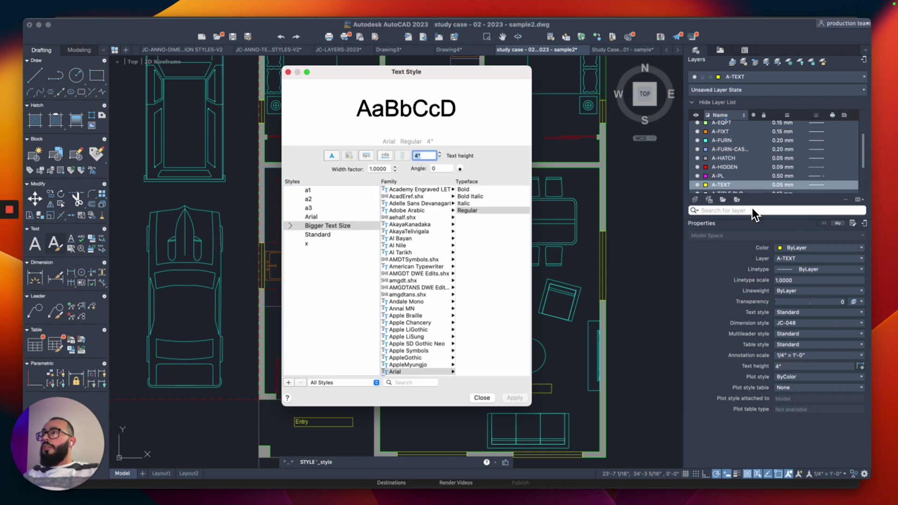
type("8")
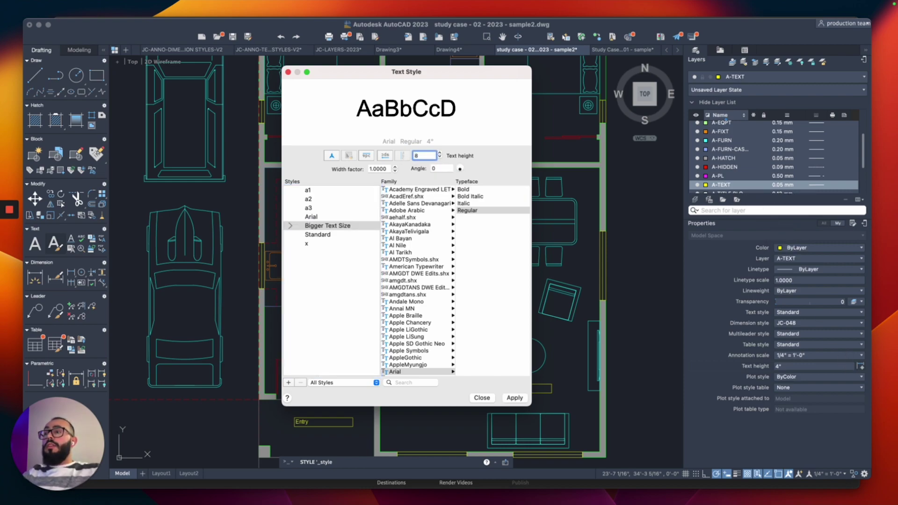
key("Return")
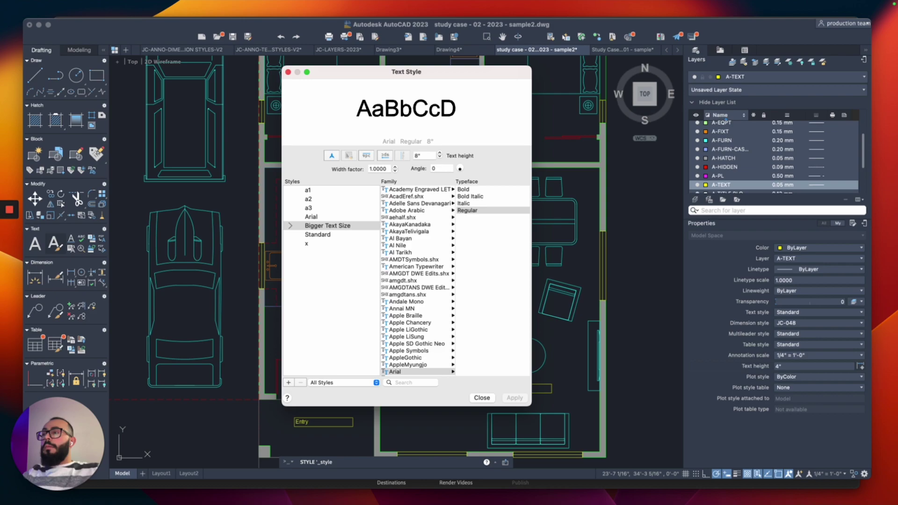
key("Return")
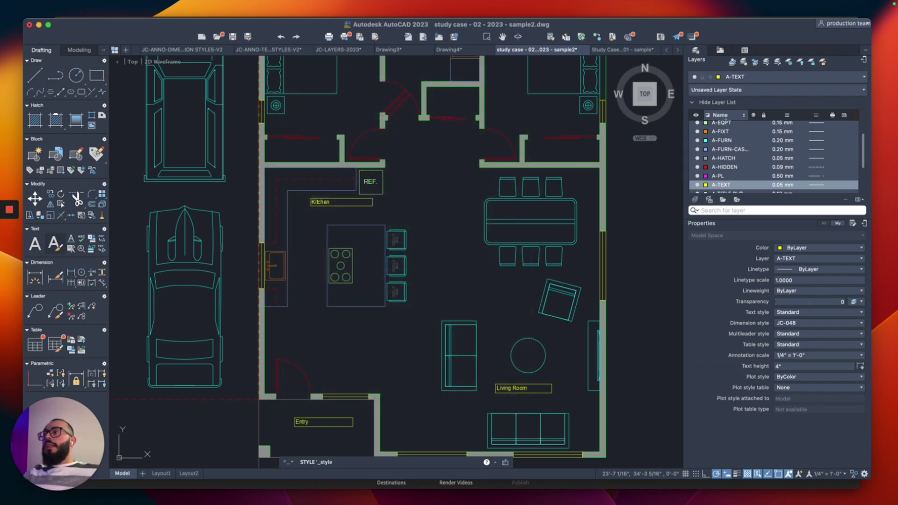
- Start MTEXT and draw a text box between the kitchen island and dining table
scroll(431, 160, "right", 2)
type("t")
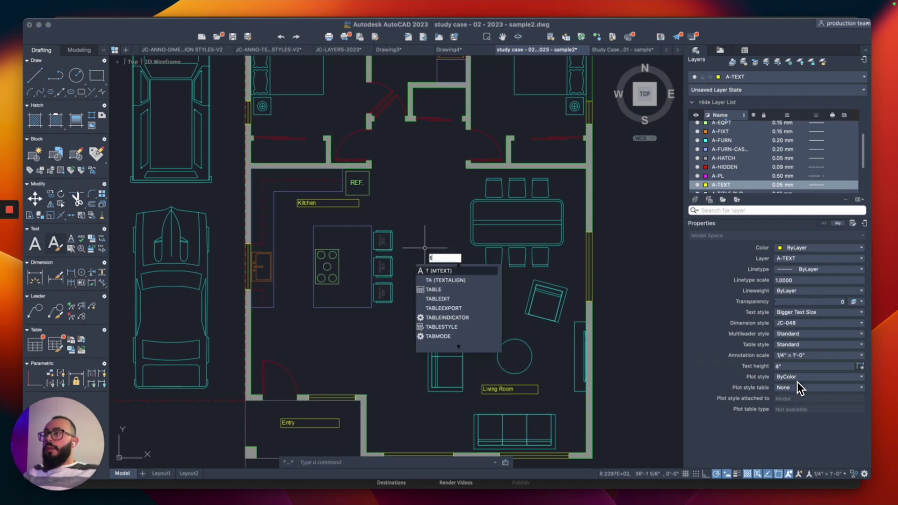
key("Return")
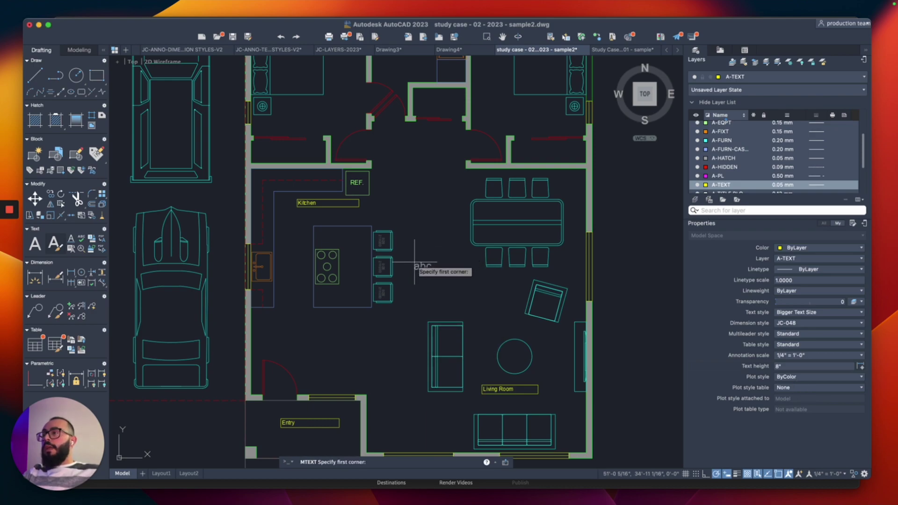
left_click(410, 262)
left_click(471, 299)
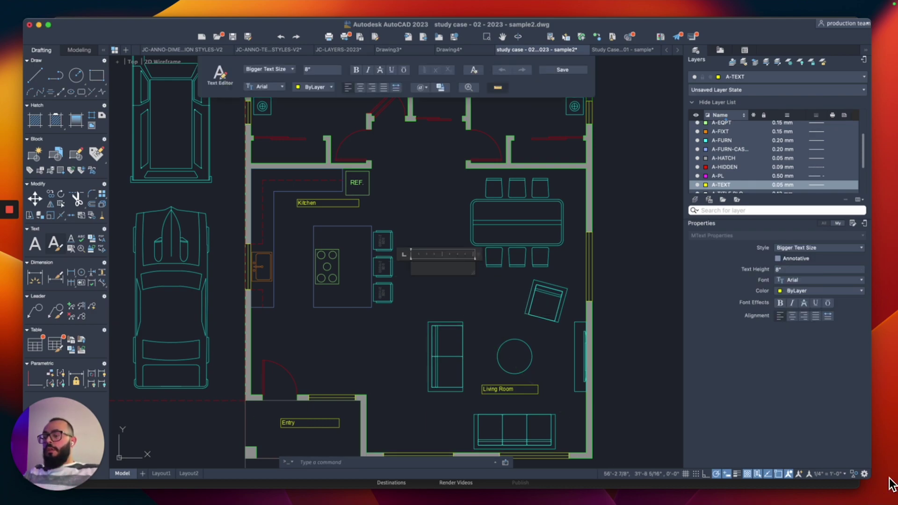
- Type the three-line note 'Residence / 2-bed / 1-bath' and commit it
type("Resode")
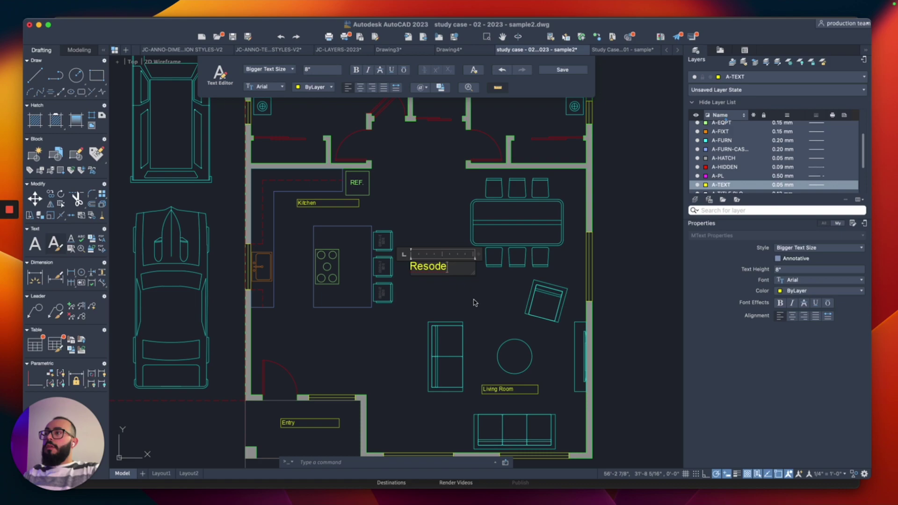
key("BackSpace")
key("BackSpace")
key("BackSpace")
type("idence")
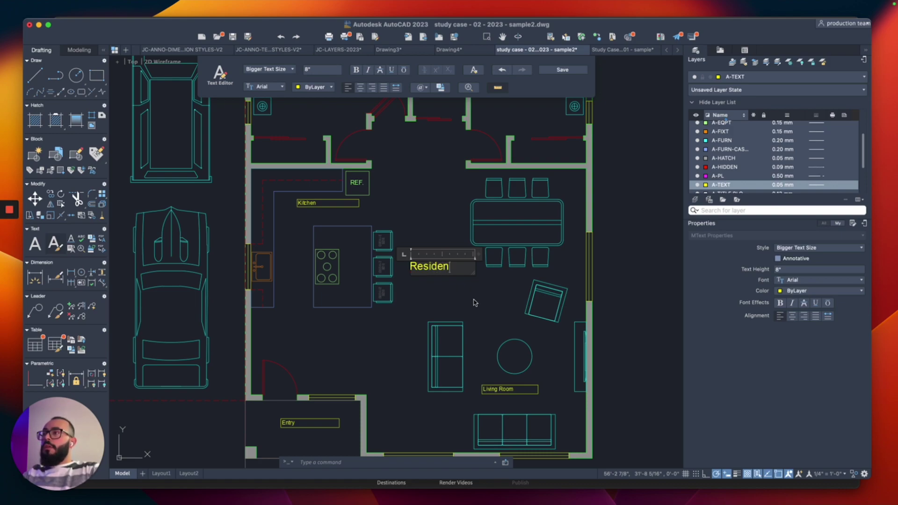
key("Return")
type("2-bed")
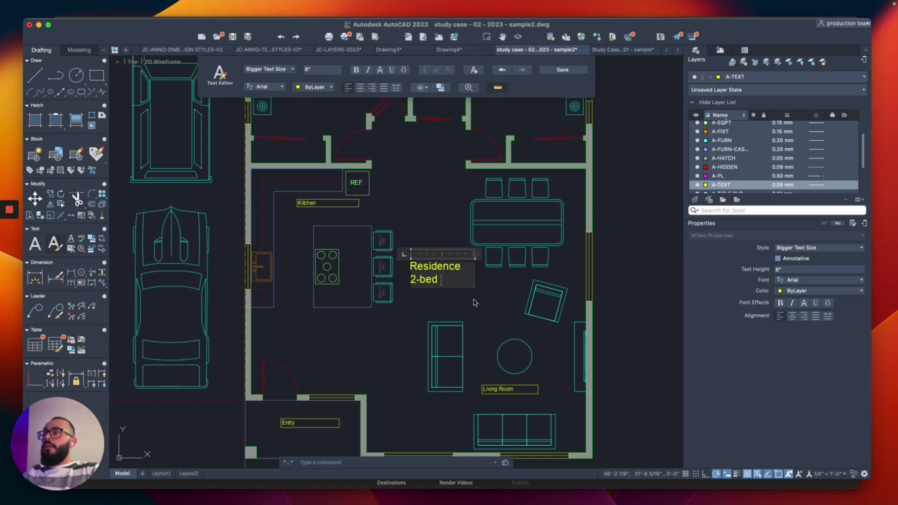
key("Return")
type("1 bath")
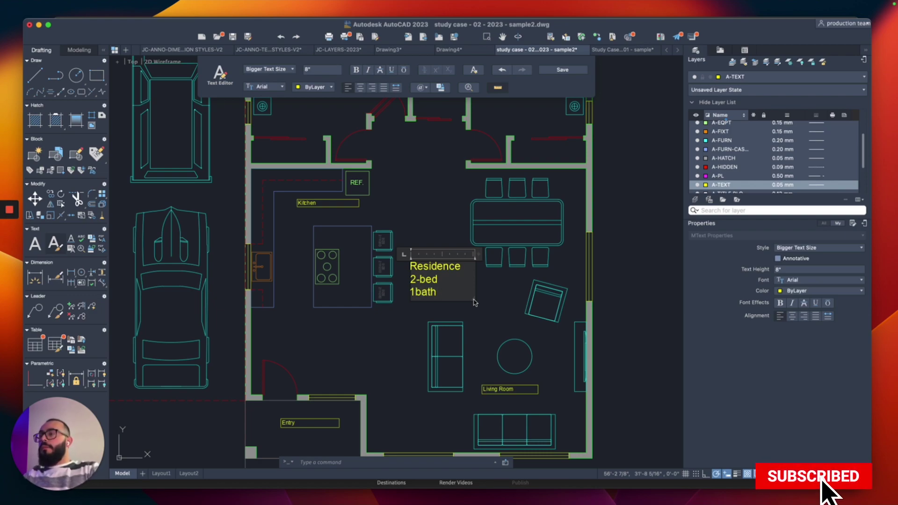
key("Left")
key("Left")
key("Left")
key("Left")
key("BackSpace")
type("-")
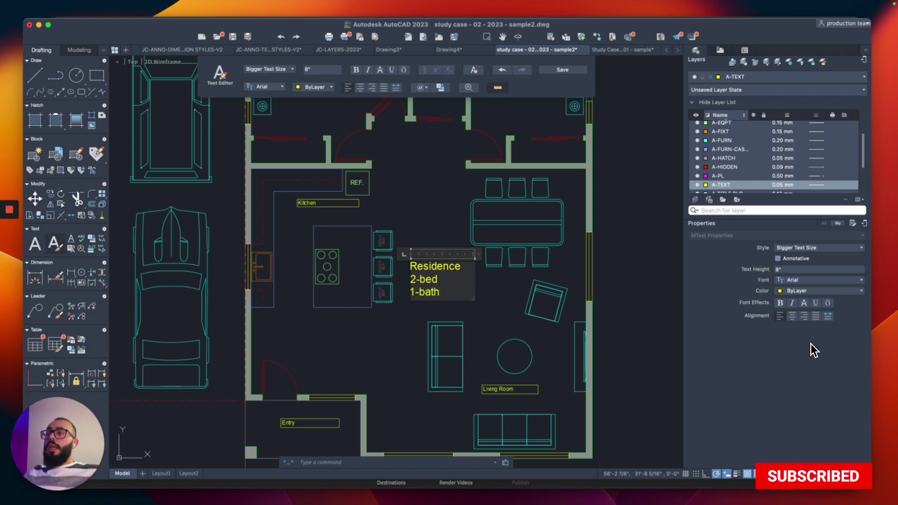
left_click(427, 238)
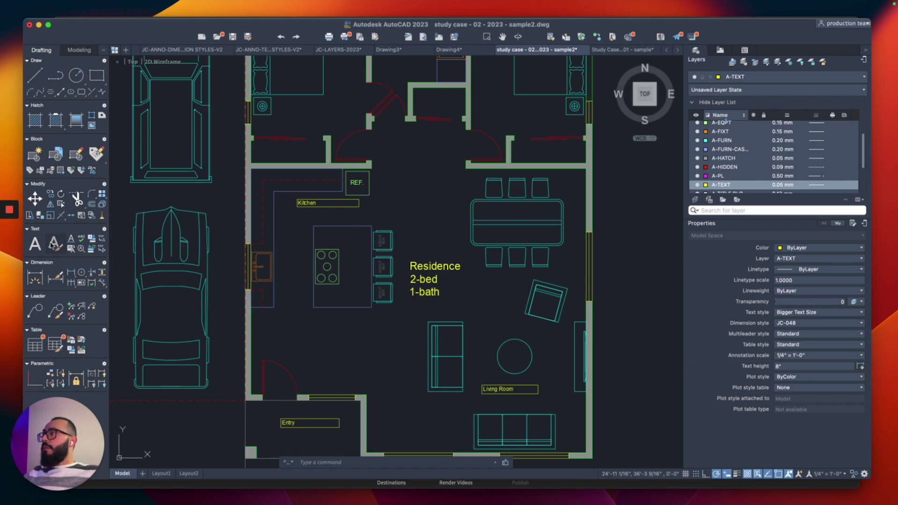
- Set Standard as the current text style in the ST Text Style dialog
type("st")
key("Return")
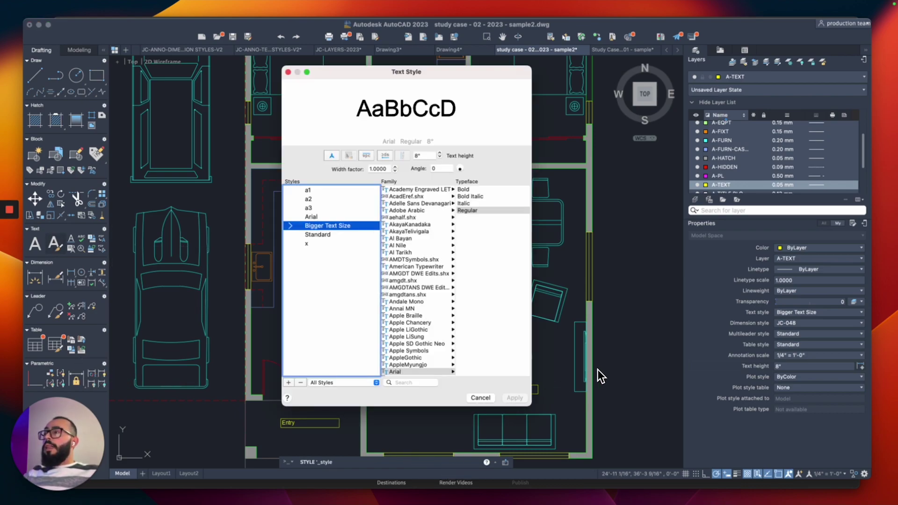
left_click(314, 235)
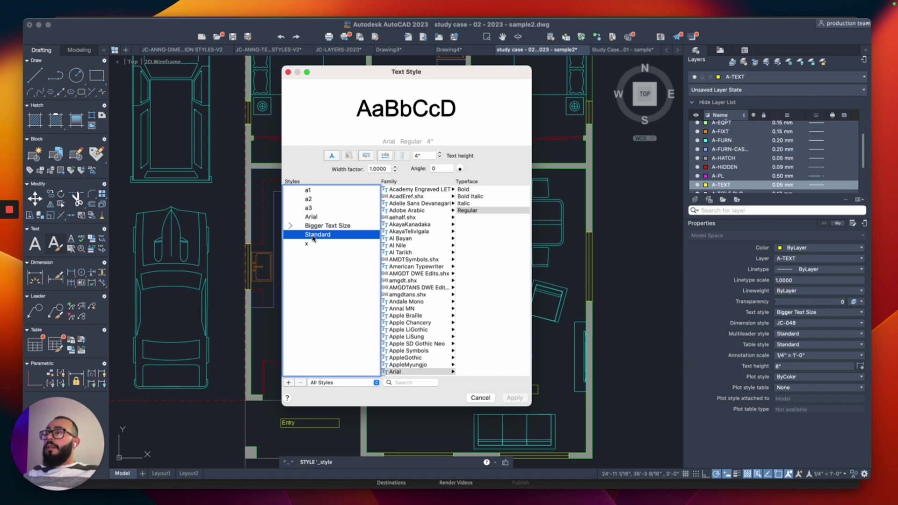
right_click(314, 237)
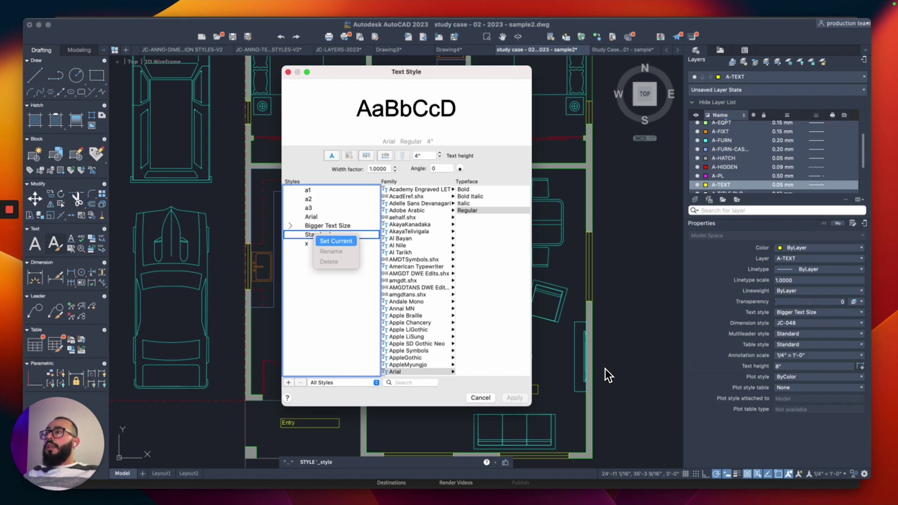
key("Return")
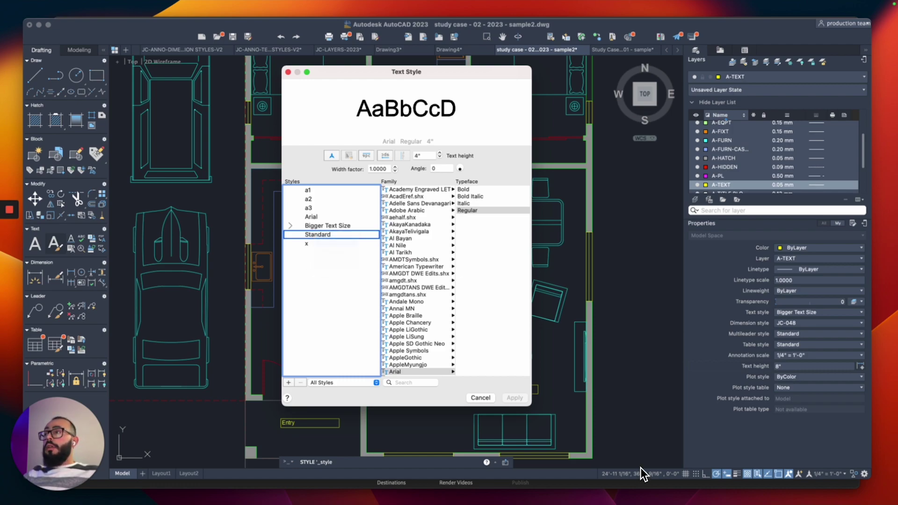
key("Escape")
scroll(296, 324, "up", 3)
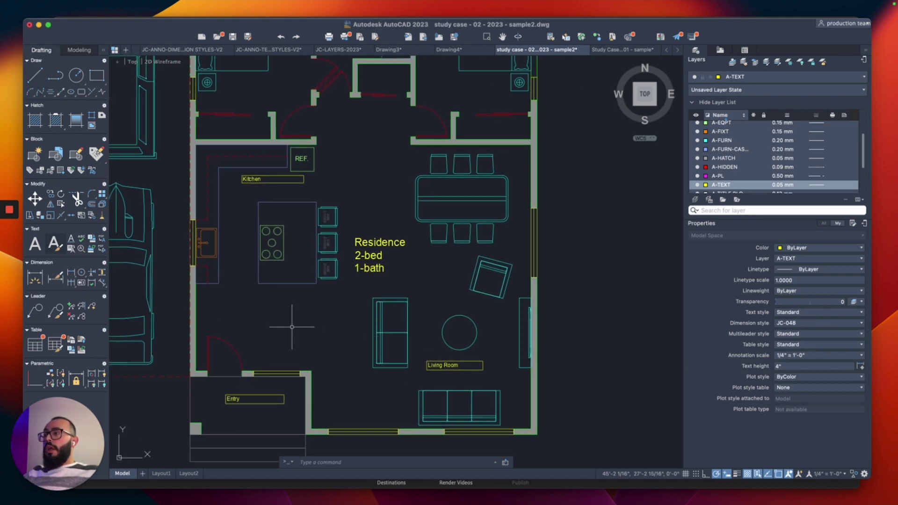
- Add a 'Foyer' MText label in the Standard style in the hall just above Entry
type("t")
key("Return")
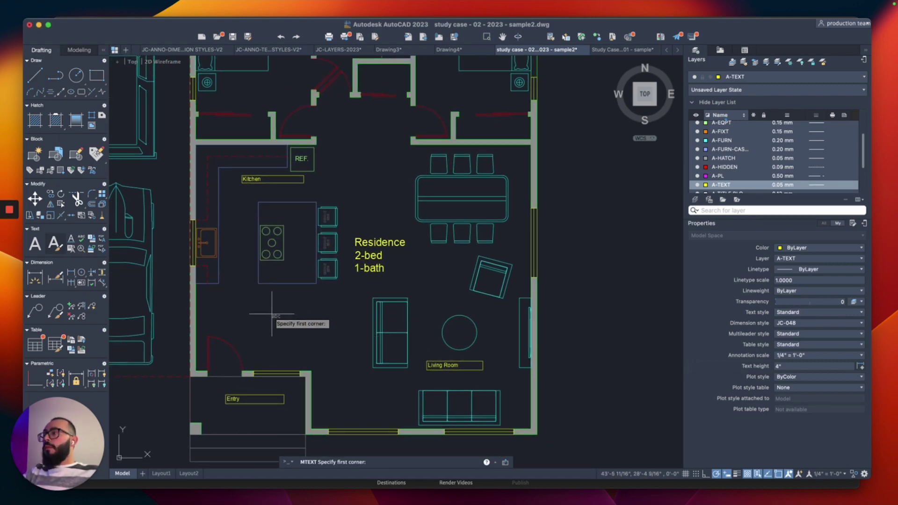
scroll(274, 308, "up", 4)
left_click(271, 306)
left_click(359, 330)
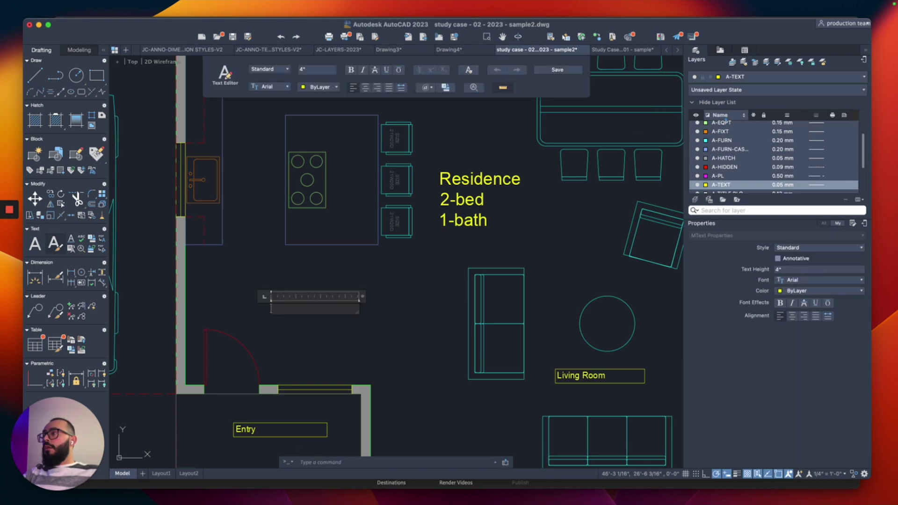
type("Foyer")
left_click(359, 330)
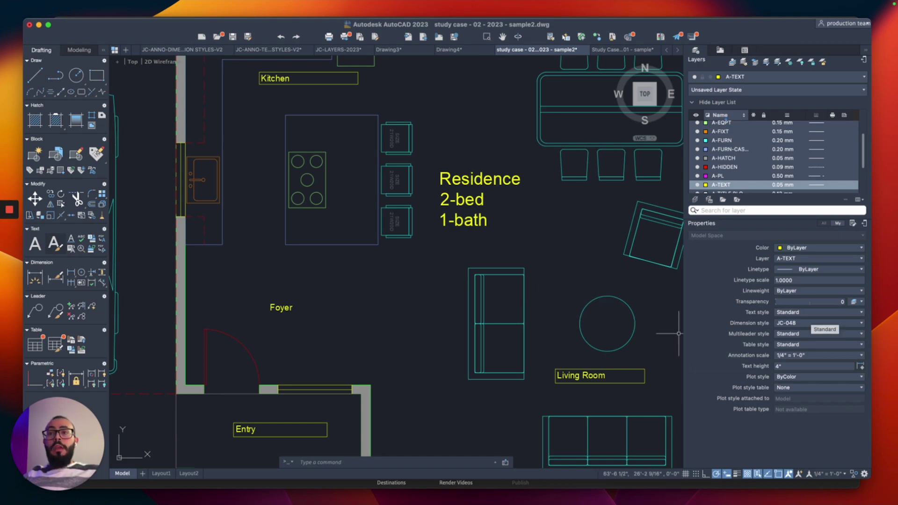
- Make Bigger Text Size the current text style
left_click(817, 315)
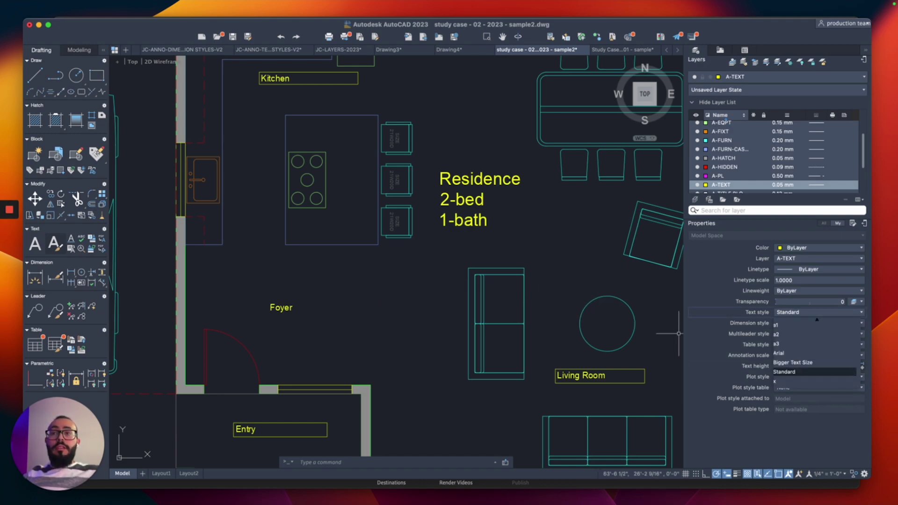
left_click(792, 363)
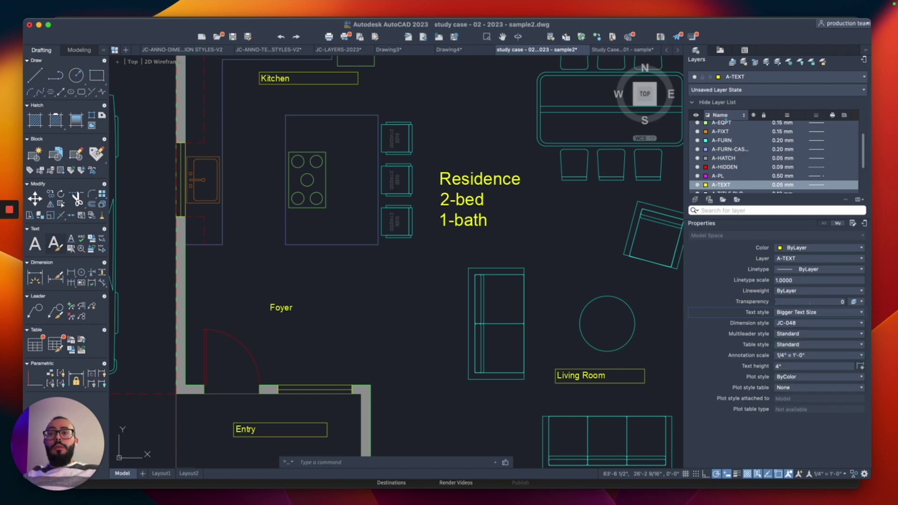
scroll(604, 323, "down", 5)
scroll(301, 303, "up", 8)
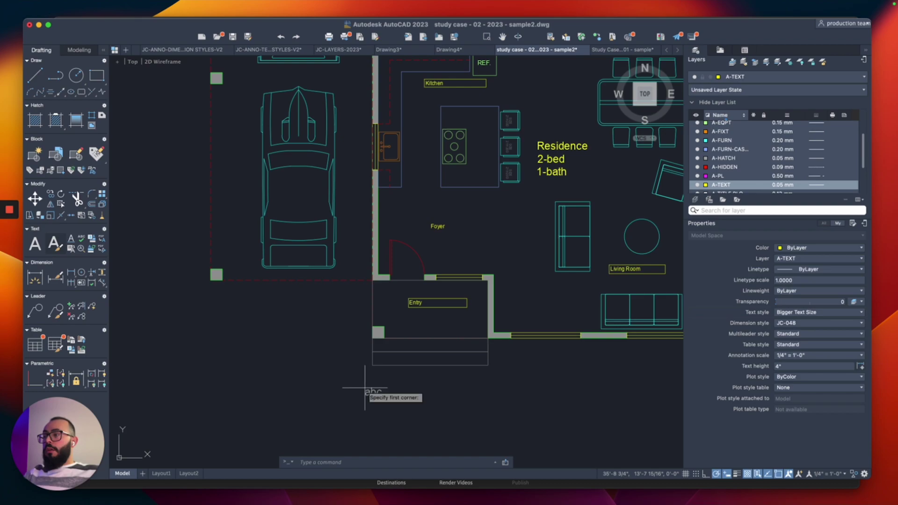
scroll(341, 372, "down", 2)
scroll(276, 323, "up", 2)
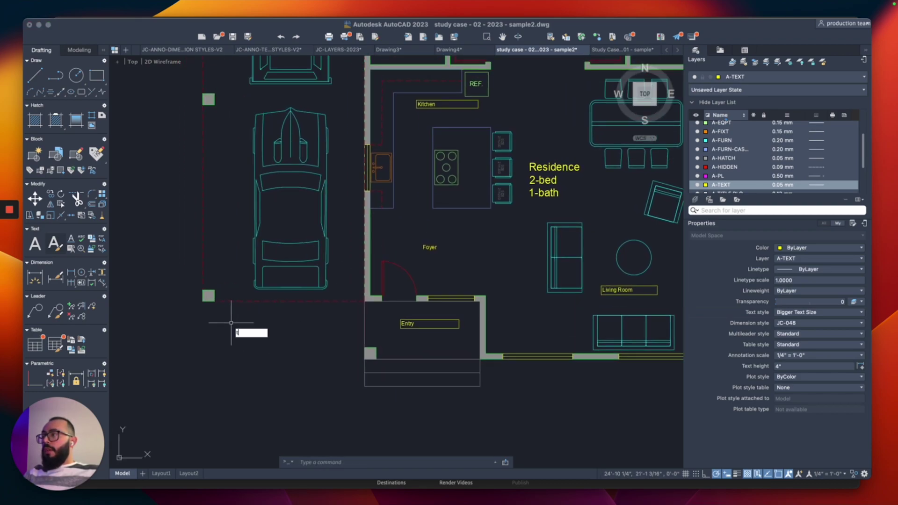
scroll(285, 356, "up", 5)
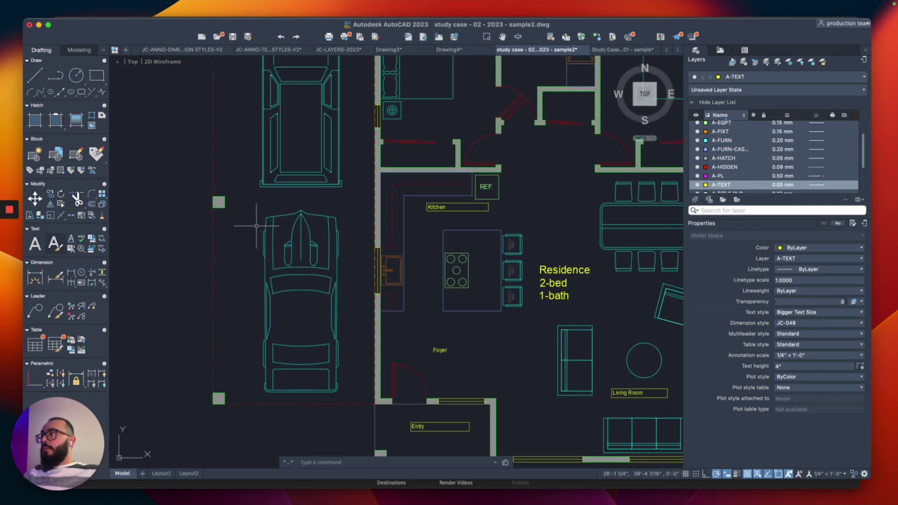
- Place a two-line MText note '2-car covered / patio' beside the parked cars
type("mt")
key("Return")
left_click(244, 194)
left_click(344, 207)
type("2-ca")
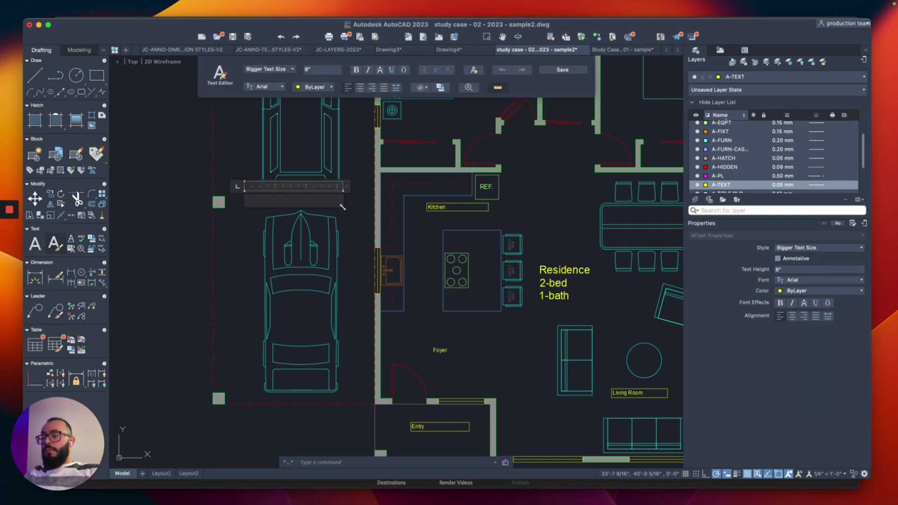
type("r covered")
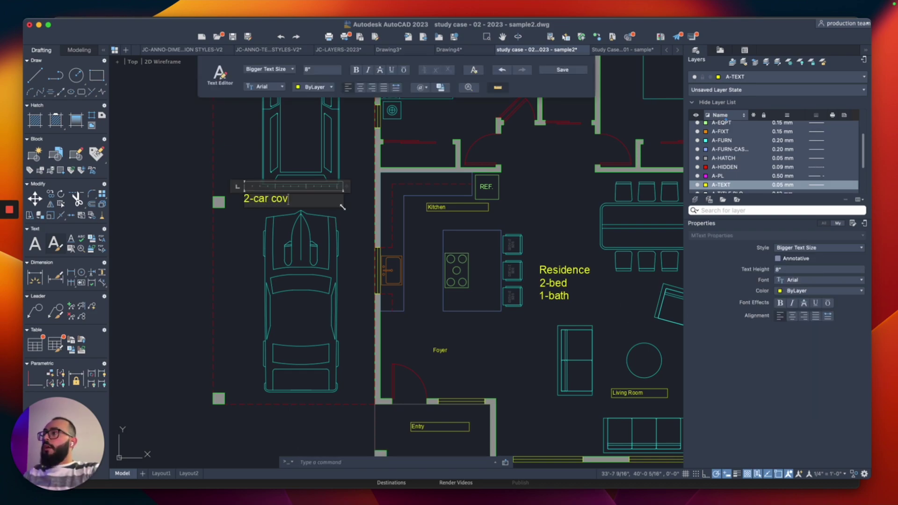
key("Return")
type("ap")
key("BackSpace")
key("BackSpace")
type("patio")
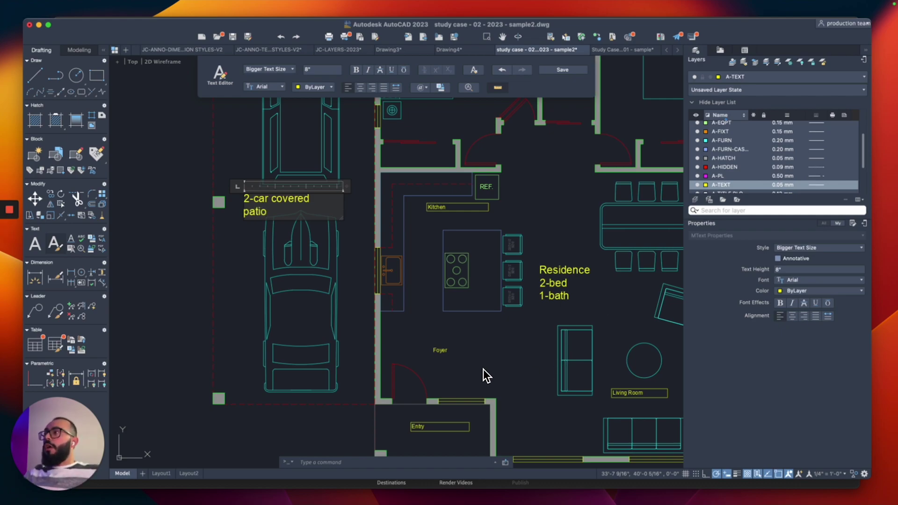
left_click(467, 381)
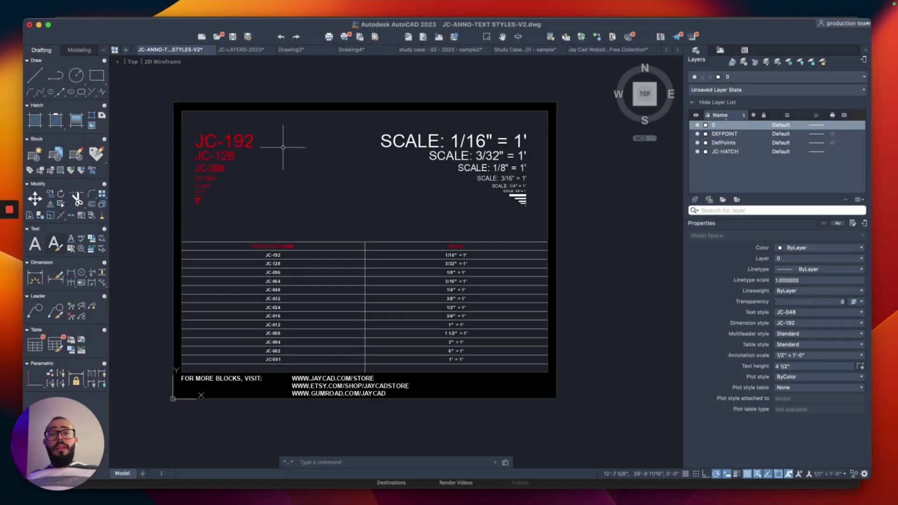
- Copy the whole JC text-style sheet and paste it left of the sample2 floor plan
left_click(155, 93)
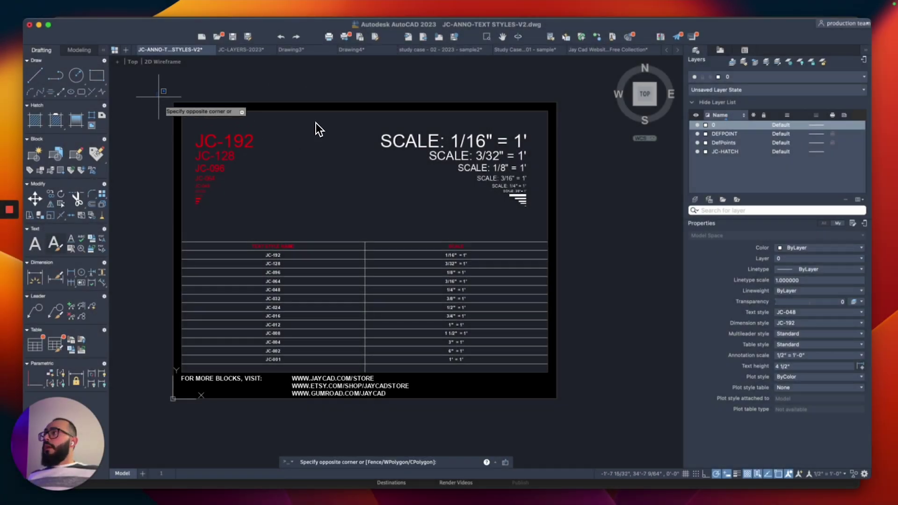
left_click(580, 401)
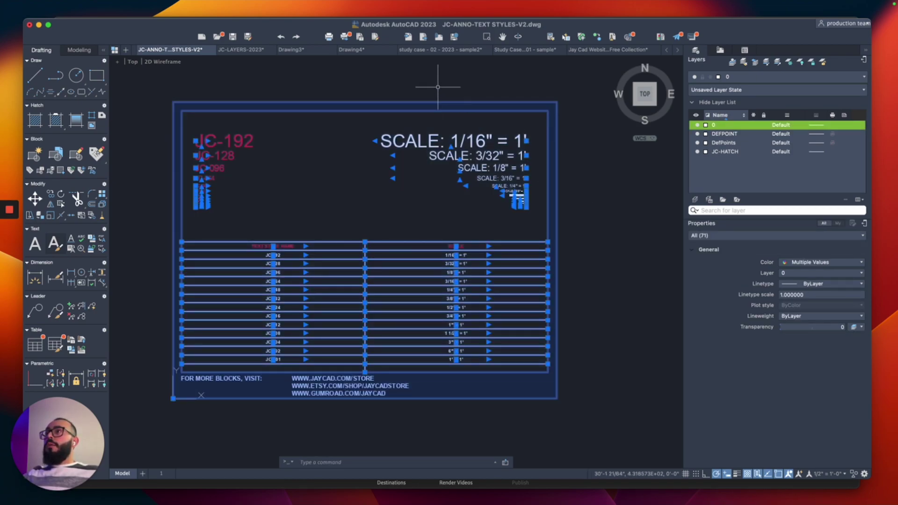
left_click(439, 49)
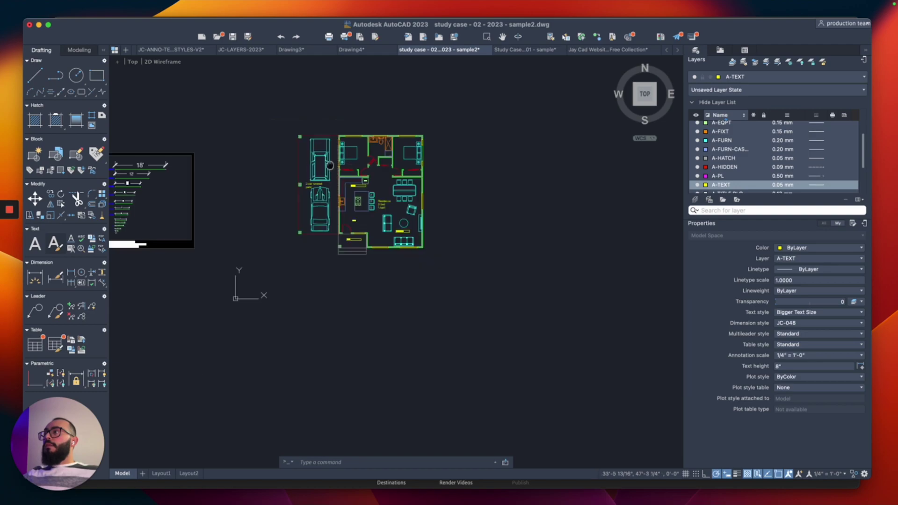
scroll(282, 216, "up", 3)
key("super+v")
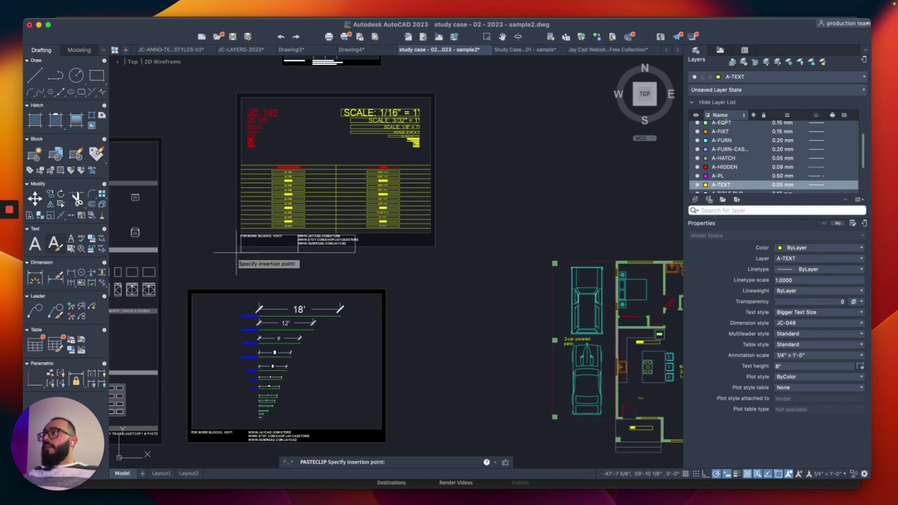
left_click(187, 285)
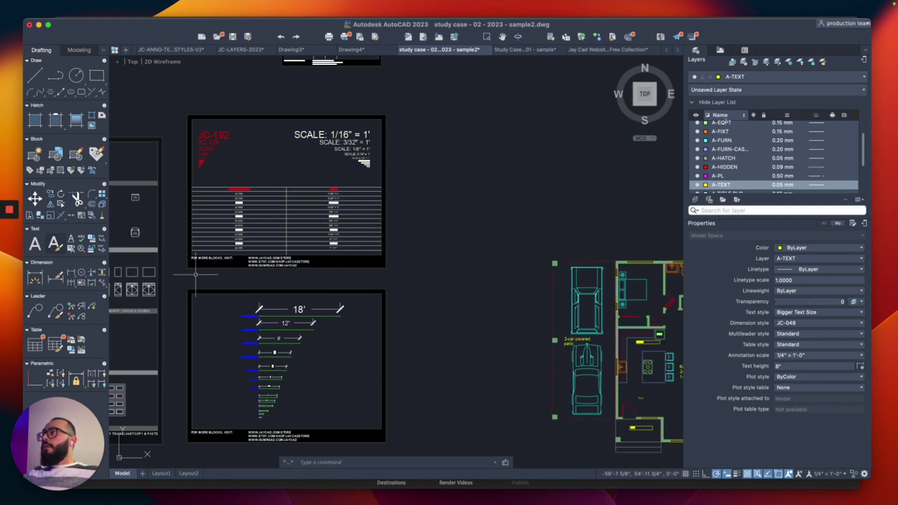
scroll(311, 221, "right", 5)
mouse_move(355, 245)
middle_mouse_down()
mouse_move(465, 241)
mouse_move(382, 220)
middle_mouse_up()
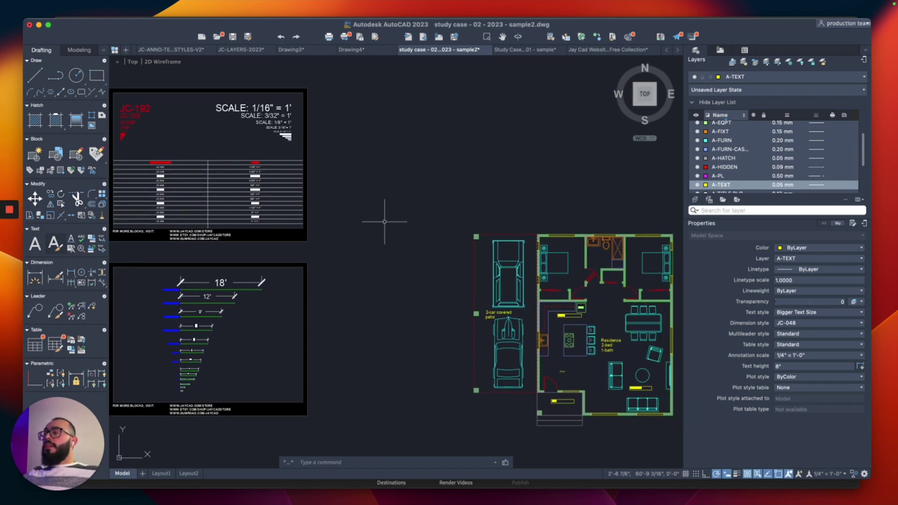
middle_click_drag(416, 319, 329, 279)
scroll(469, 329, "up", 5)
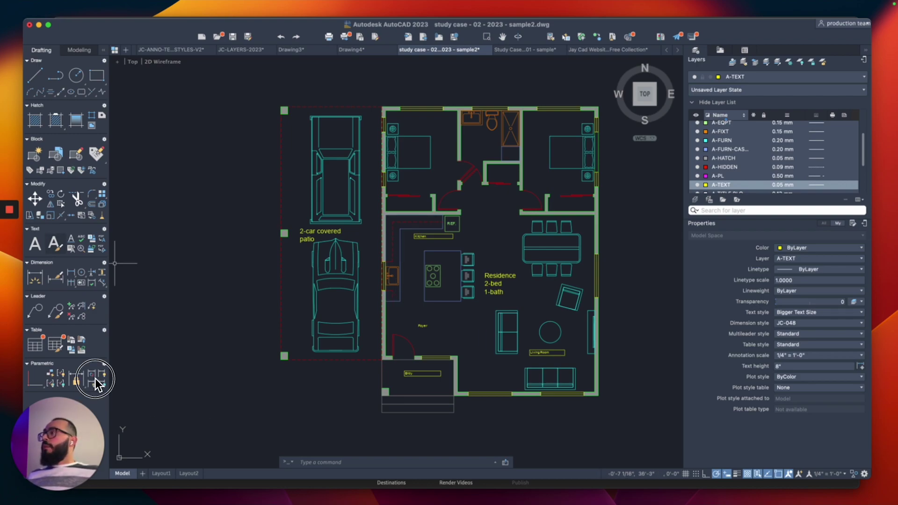
type("st")
key("Return")
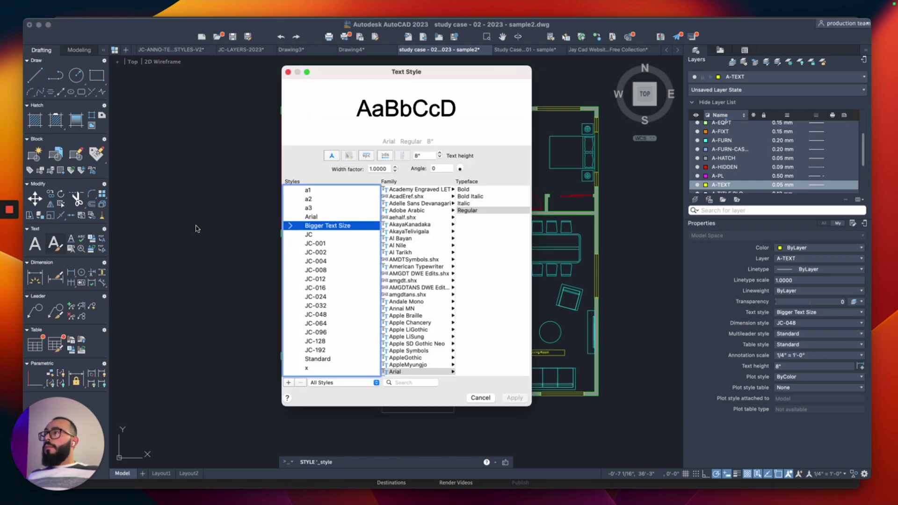
key("Down")
key("Down")
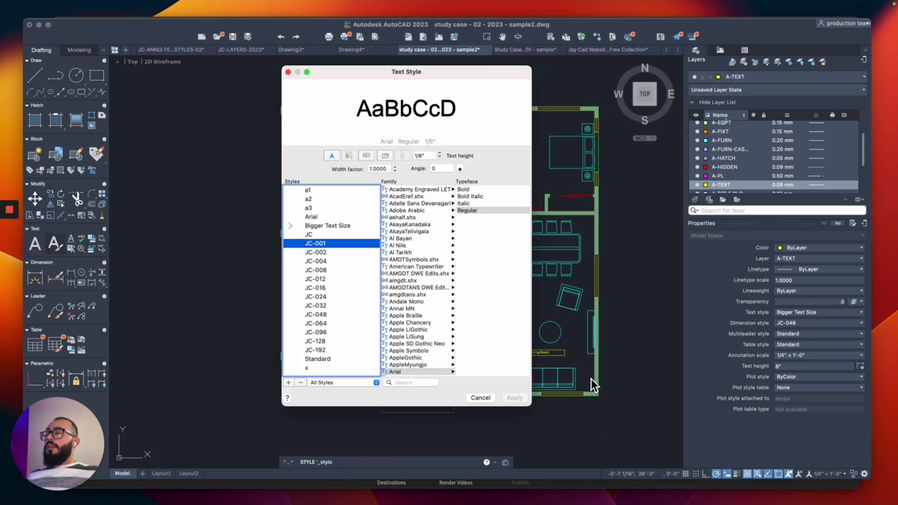
key("Down")
key("Down")
key("Down")
key("Down")
key("Down")
key("Down")
key("Down")
key("Down")
key("Down")
key("Down")
key("Down")
key("Down")
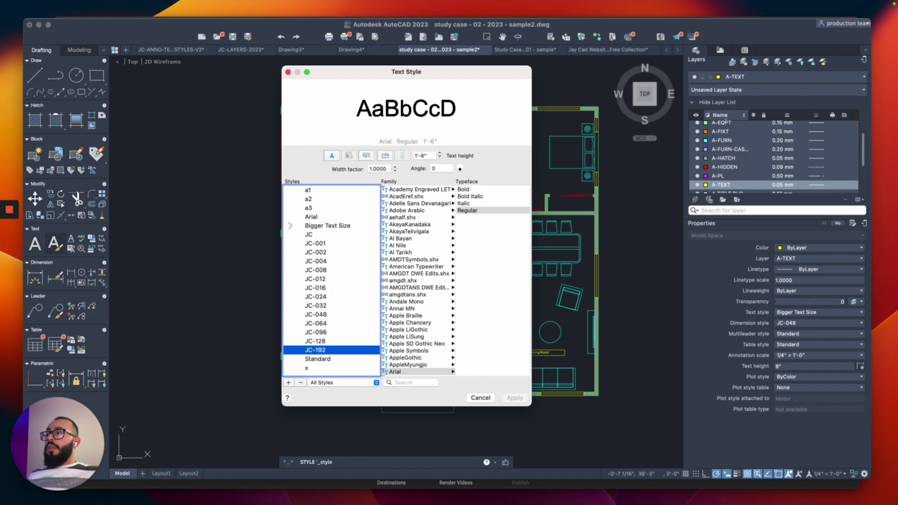
key("Escape")
scroll(367, 267, "down", 5)
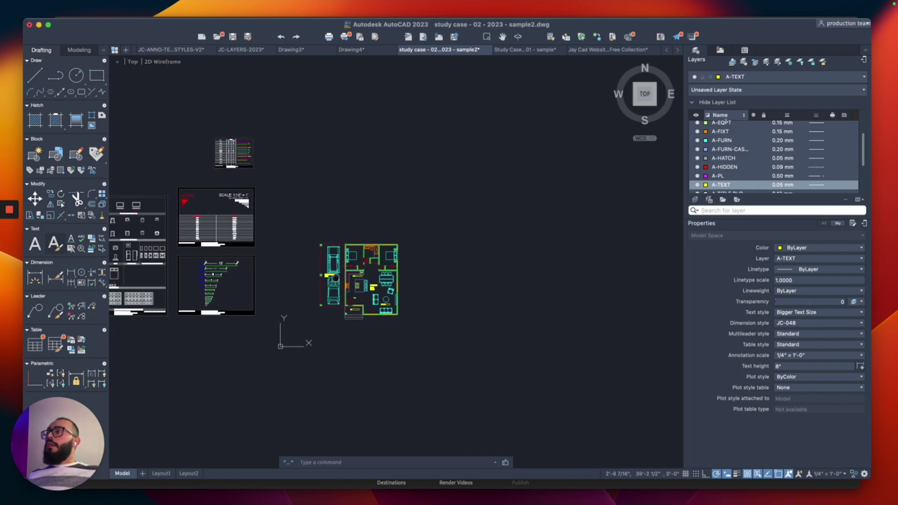
scroll(367, 267, "up", 10)
scroll(368, 266, "up", 5)
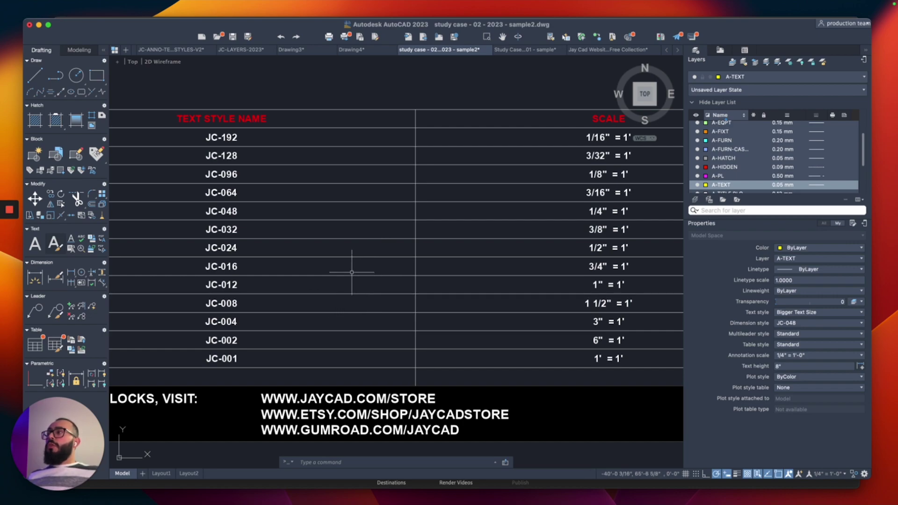
middle_click_drag(352, 266, 319, 290)
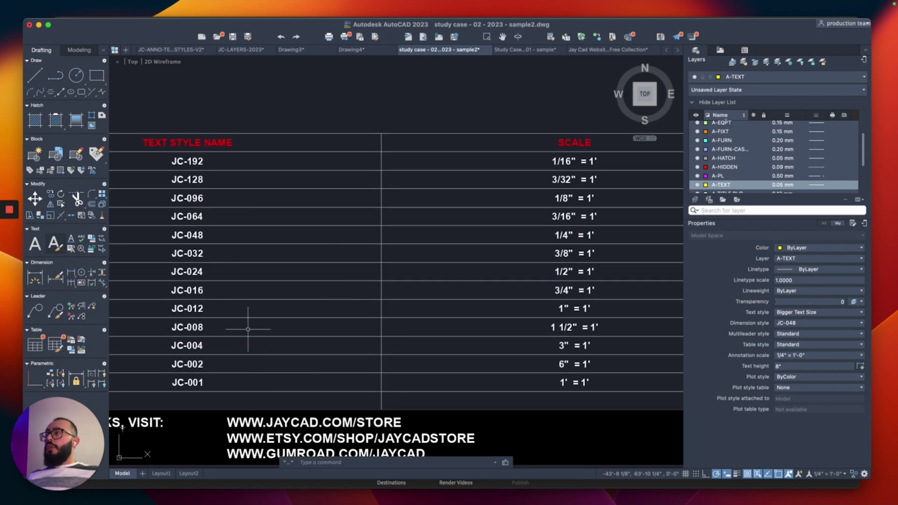
middle_click_drag(484, 299, 473, 304)
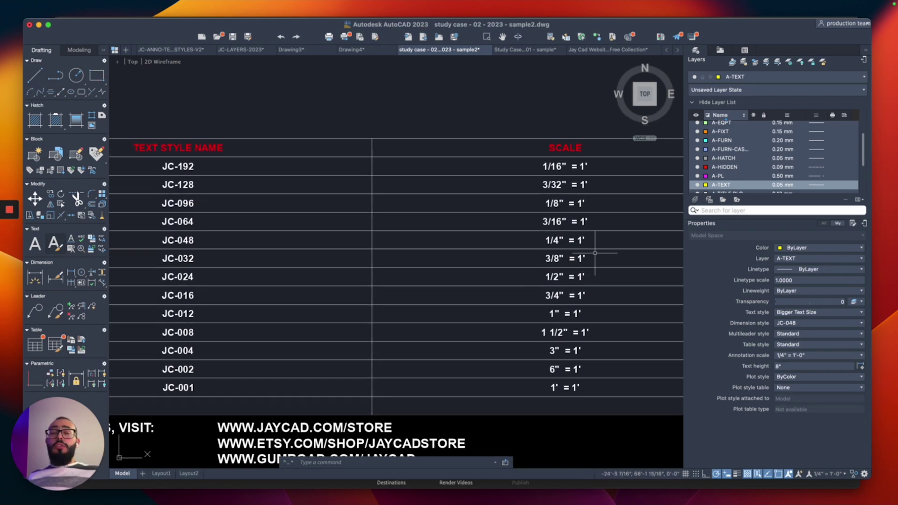
left_click(529, 242)
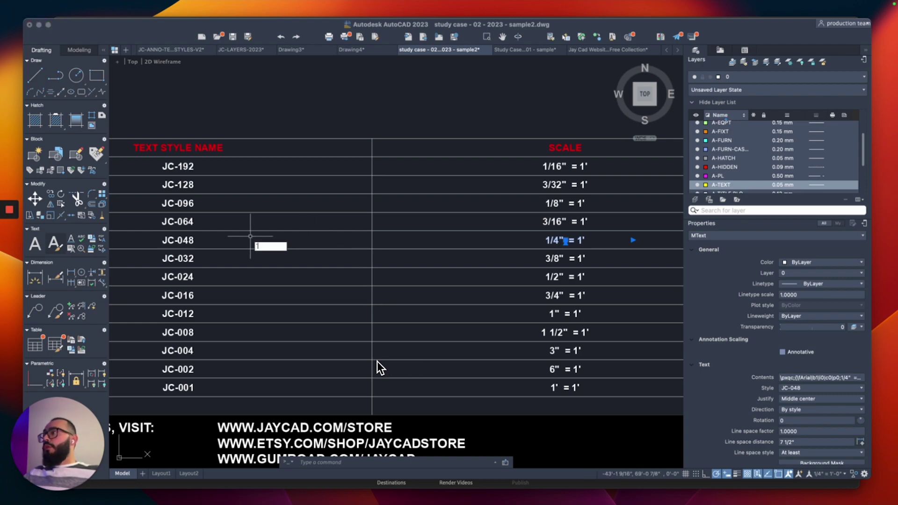
key("Escape")
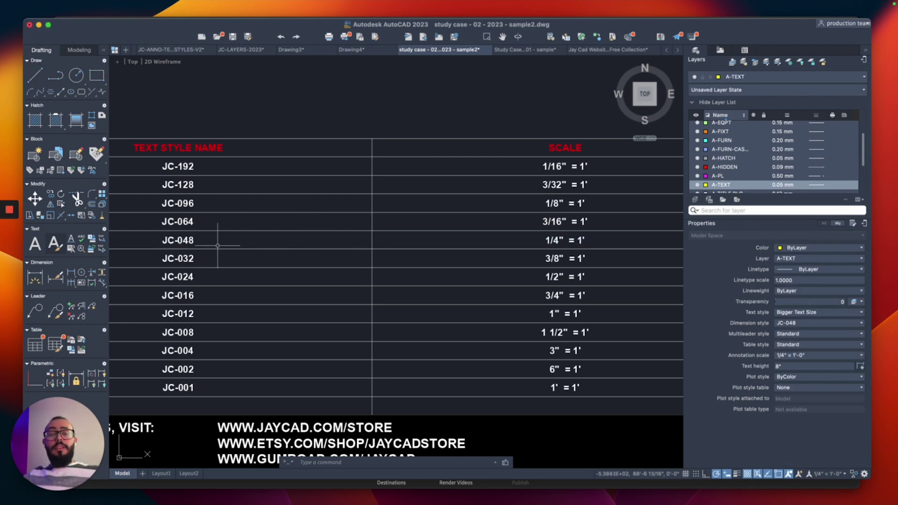
scroll(218, 245, "down", 5)
scroll(331, 211, "up", 8)
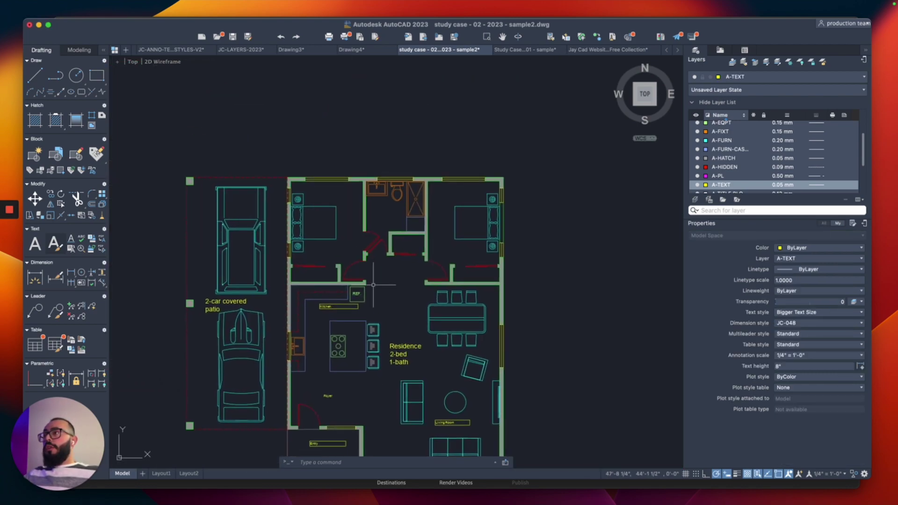
- Make JC-048 the current text style
scroll(373, 284, "up", 4)
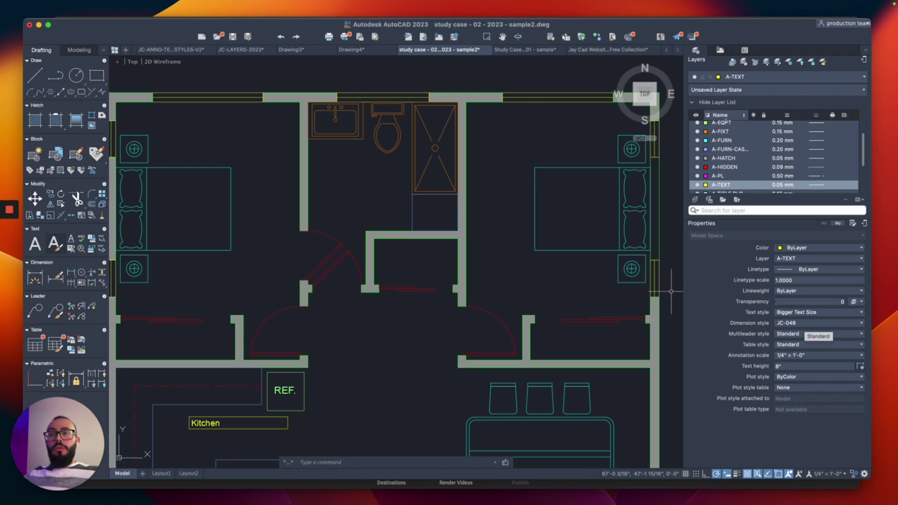
left_click(818, 322)
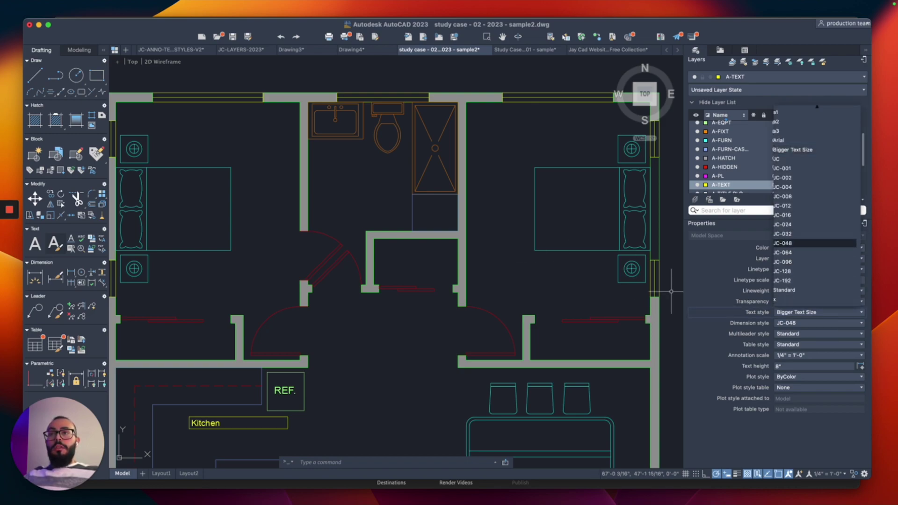
left_click(792, 243)
- Add a 'Bedroom 1' MText label inside the left bedroom
middle_click_drag(273, 190, 368, 208)
type("t")
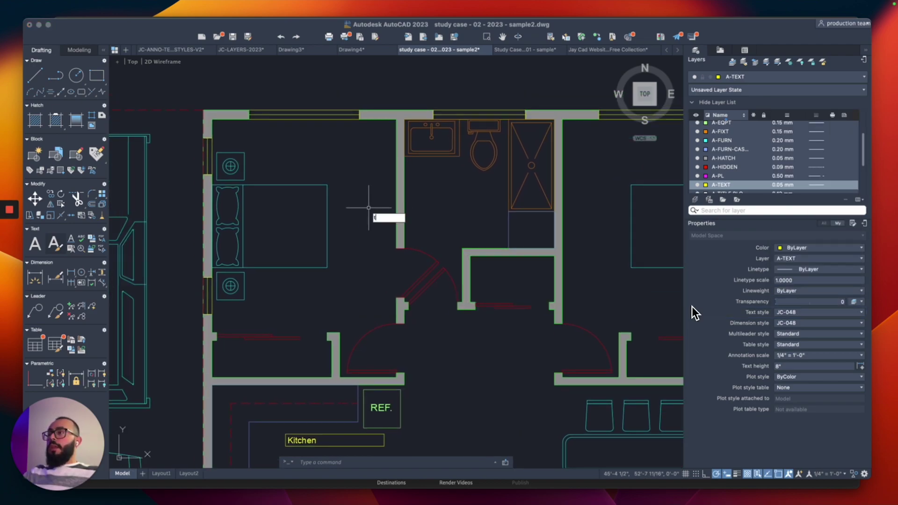
key("Return")
left_click(277, 151)
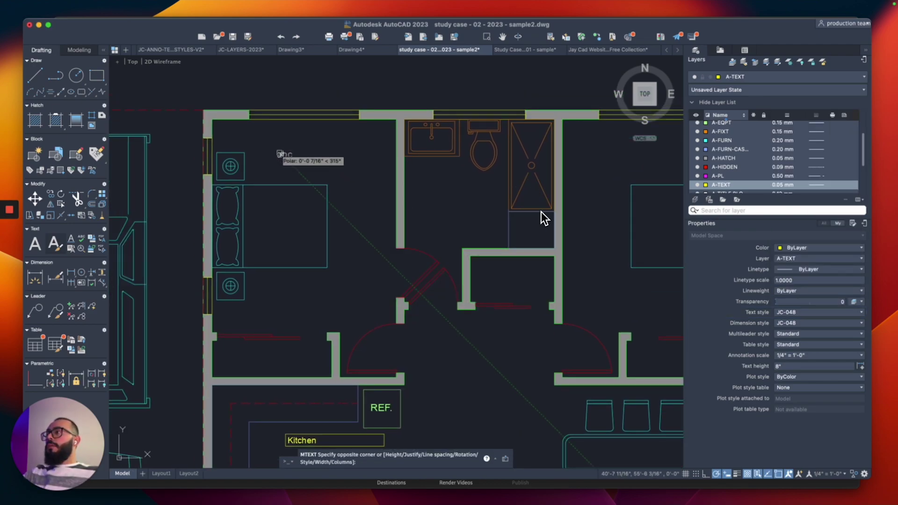
left_click(365, 171)
type("Bedroom 1")
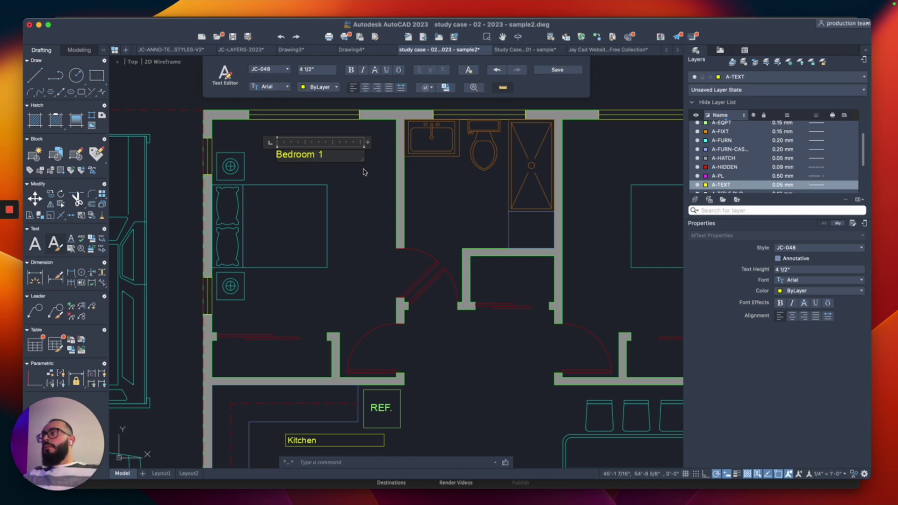
left_click(365, 172)
key("Return")
scroll(400, 176, "right", 5)
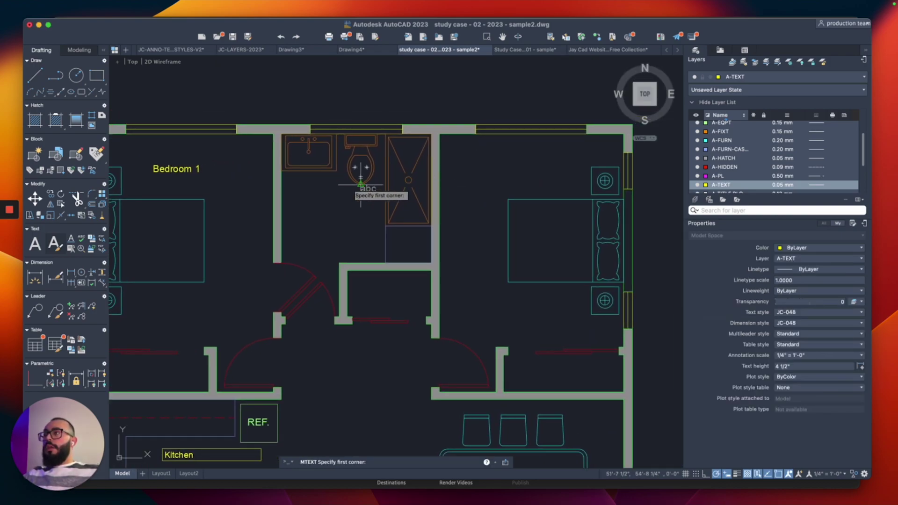
- Copy the Bedroom 1 label into the right bedroom
key("Escape")
left_click(172, 169)
type("co")
key("Return")
left_click(308, 255)
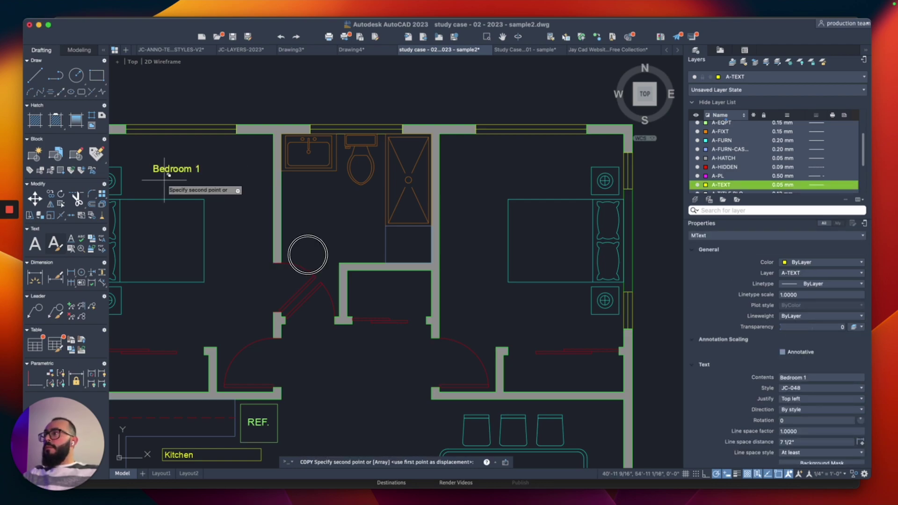
left_click(523, 182)
key("Return")
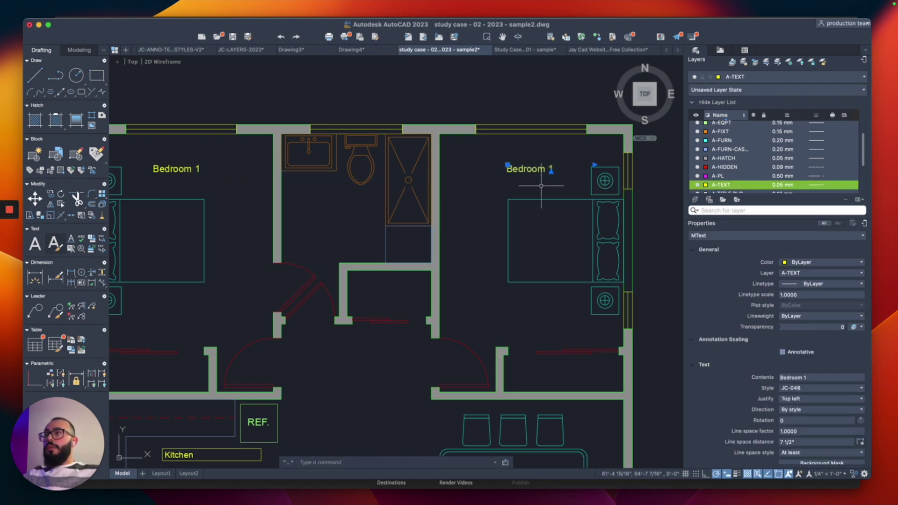
- Edit the copied label to read 'Bedroom 2'
double_click(551, 169)
key("BackSpace")
type("2")
left_click(537, 154)
left_click(537, 160)
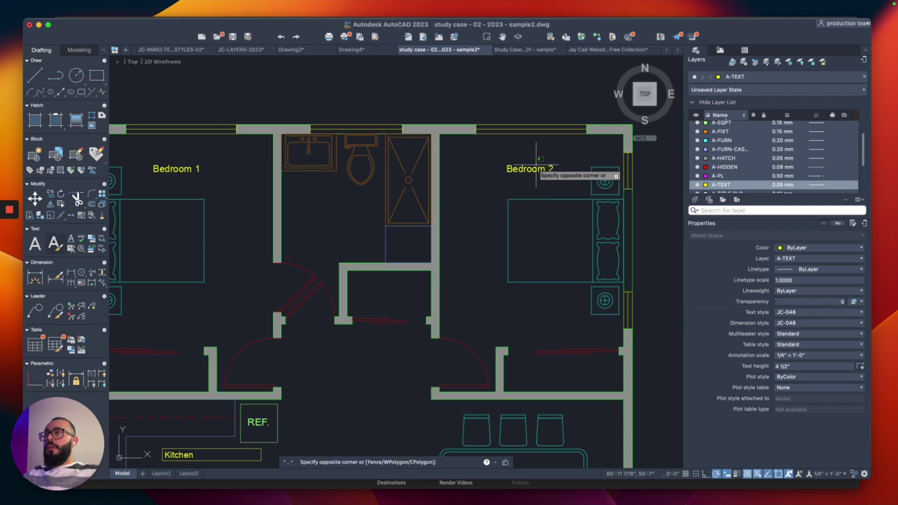